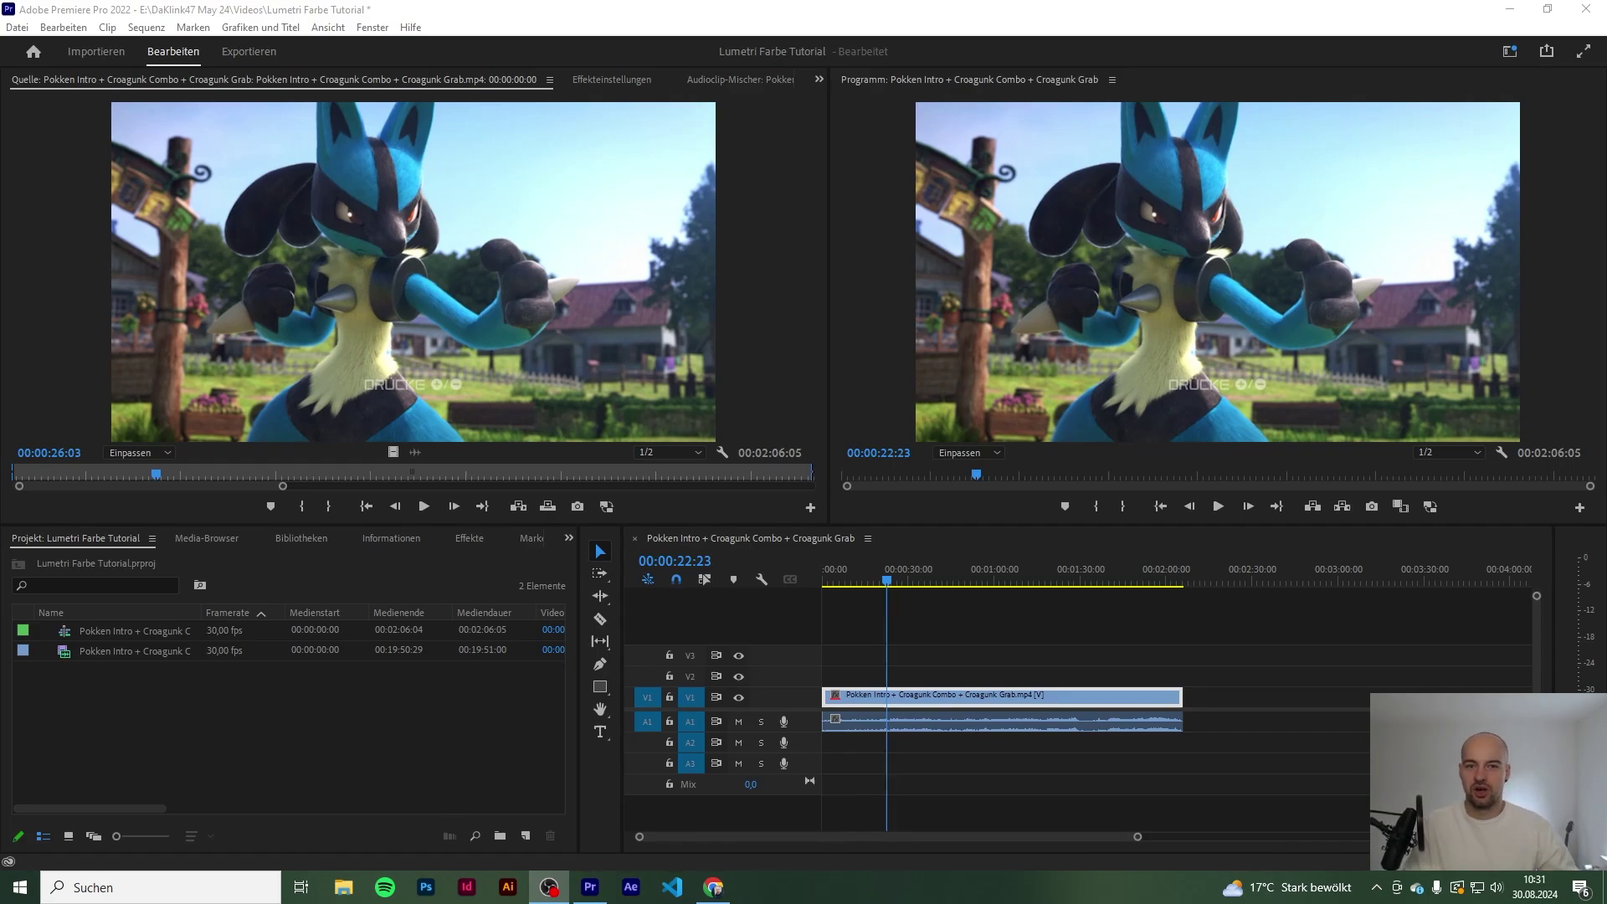
Open the Lumetri Color panel (Lumetri-Farbe) and expand its Creative and Curves sections
left_click(847, 21)
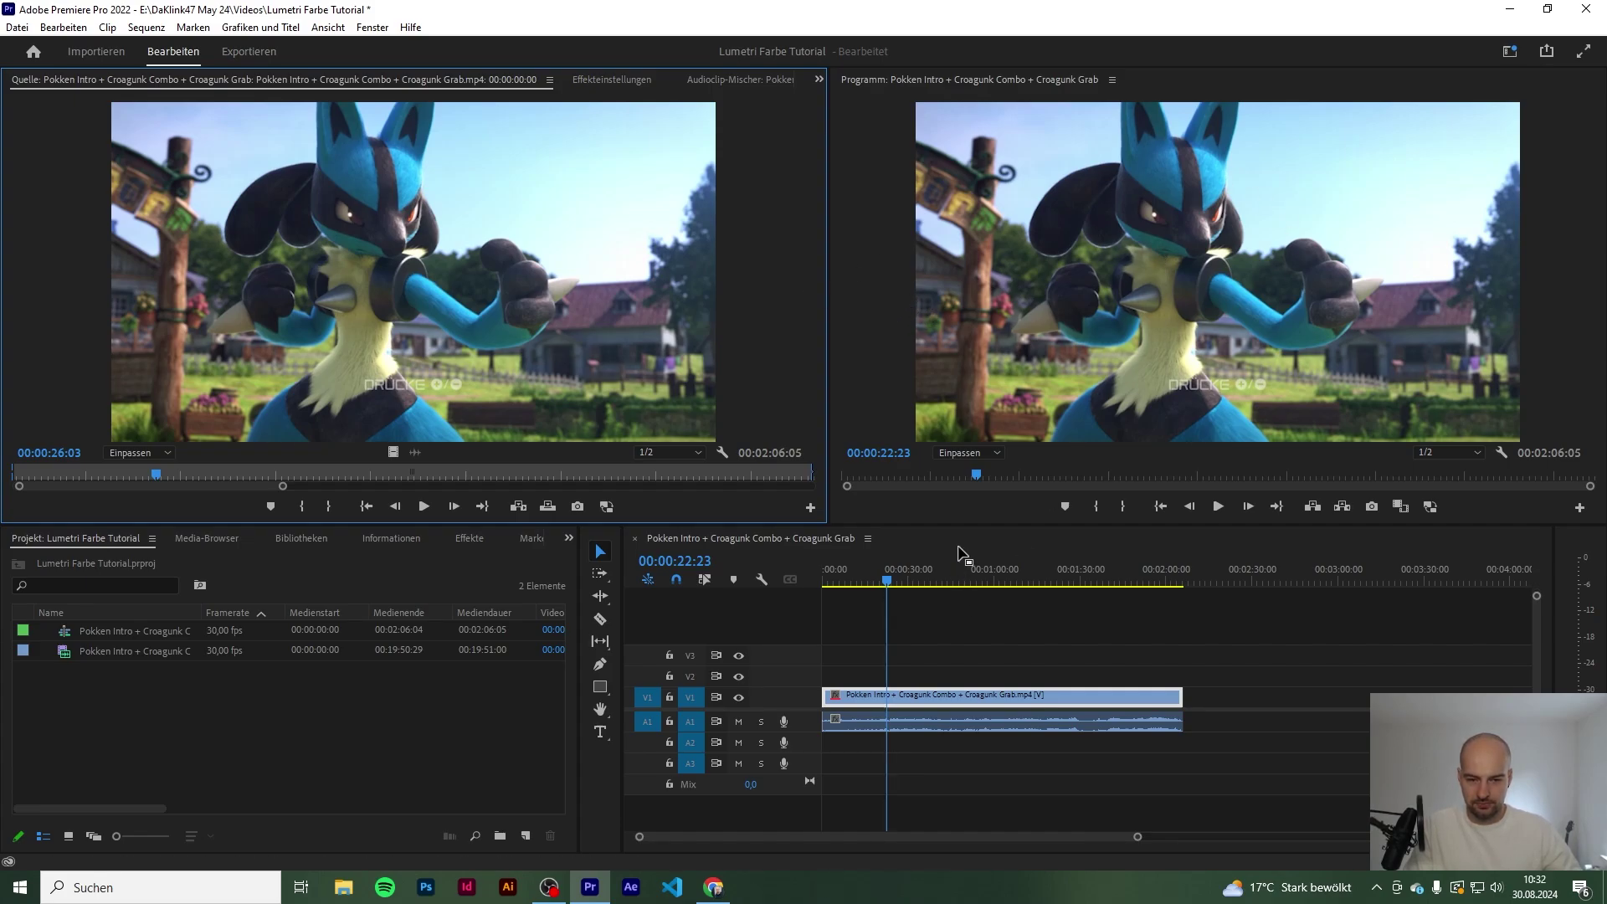
left_click(868, 333)
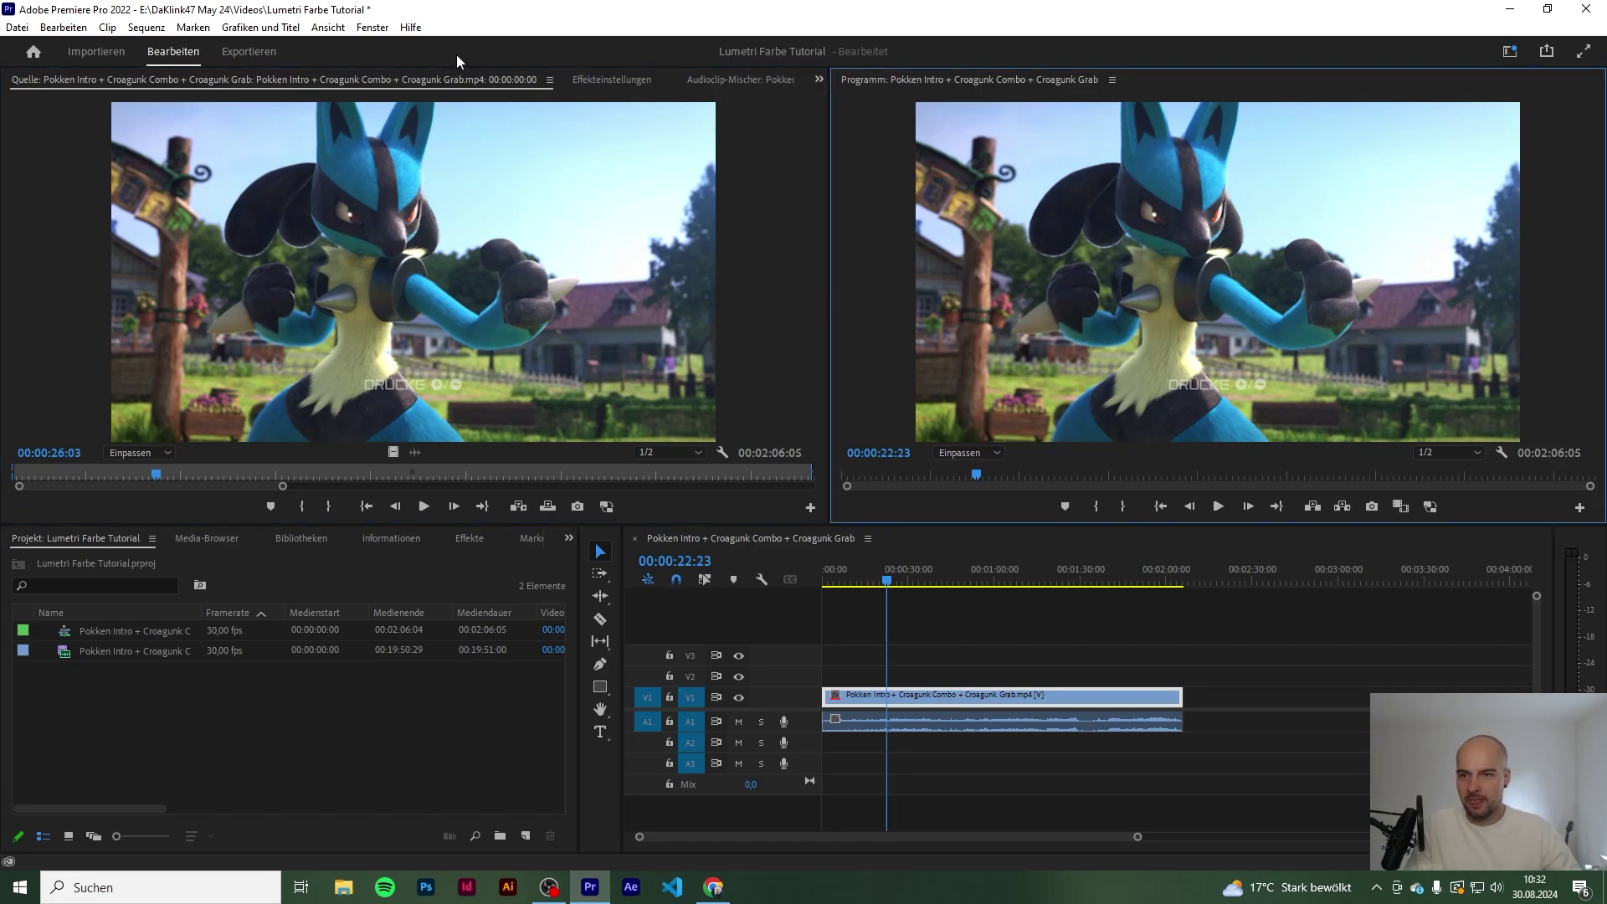
left_click(374, 28)
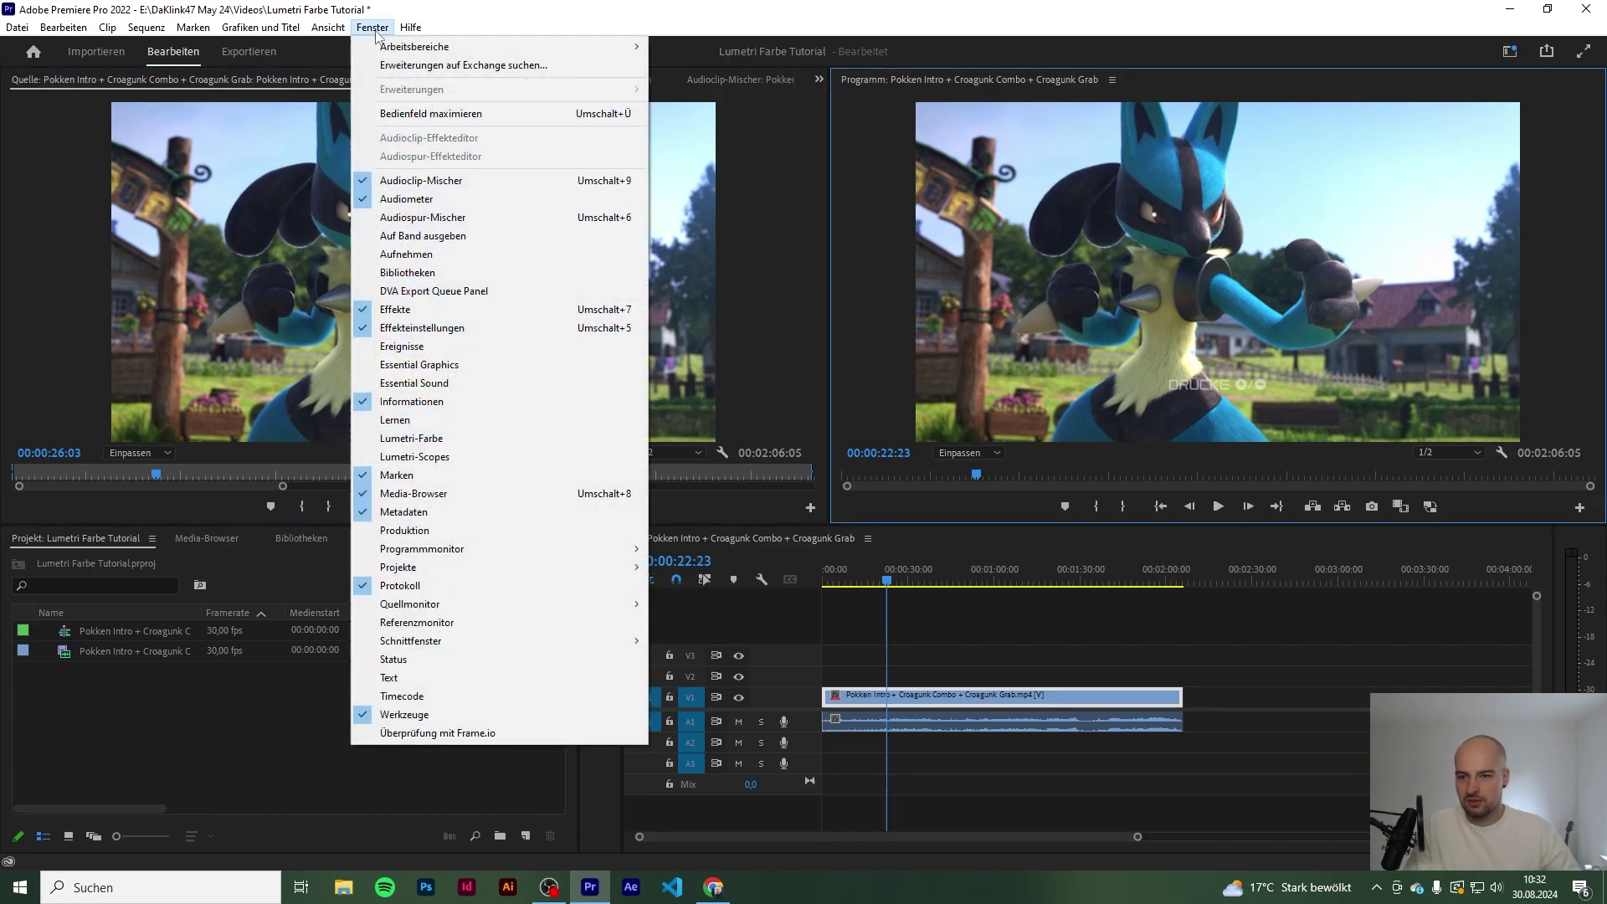
left_click(442, 440)
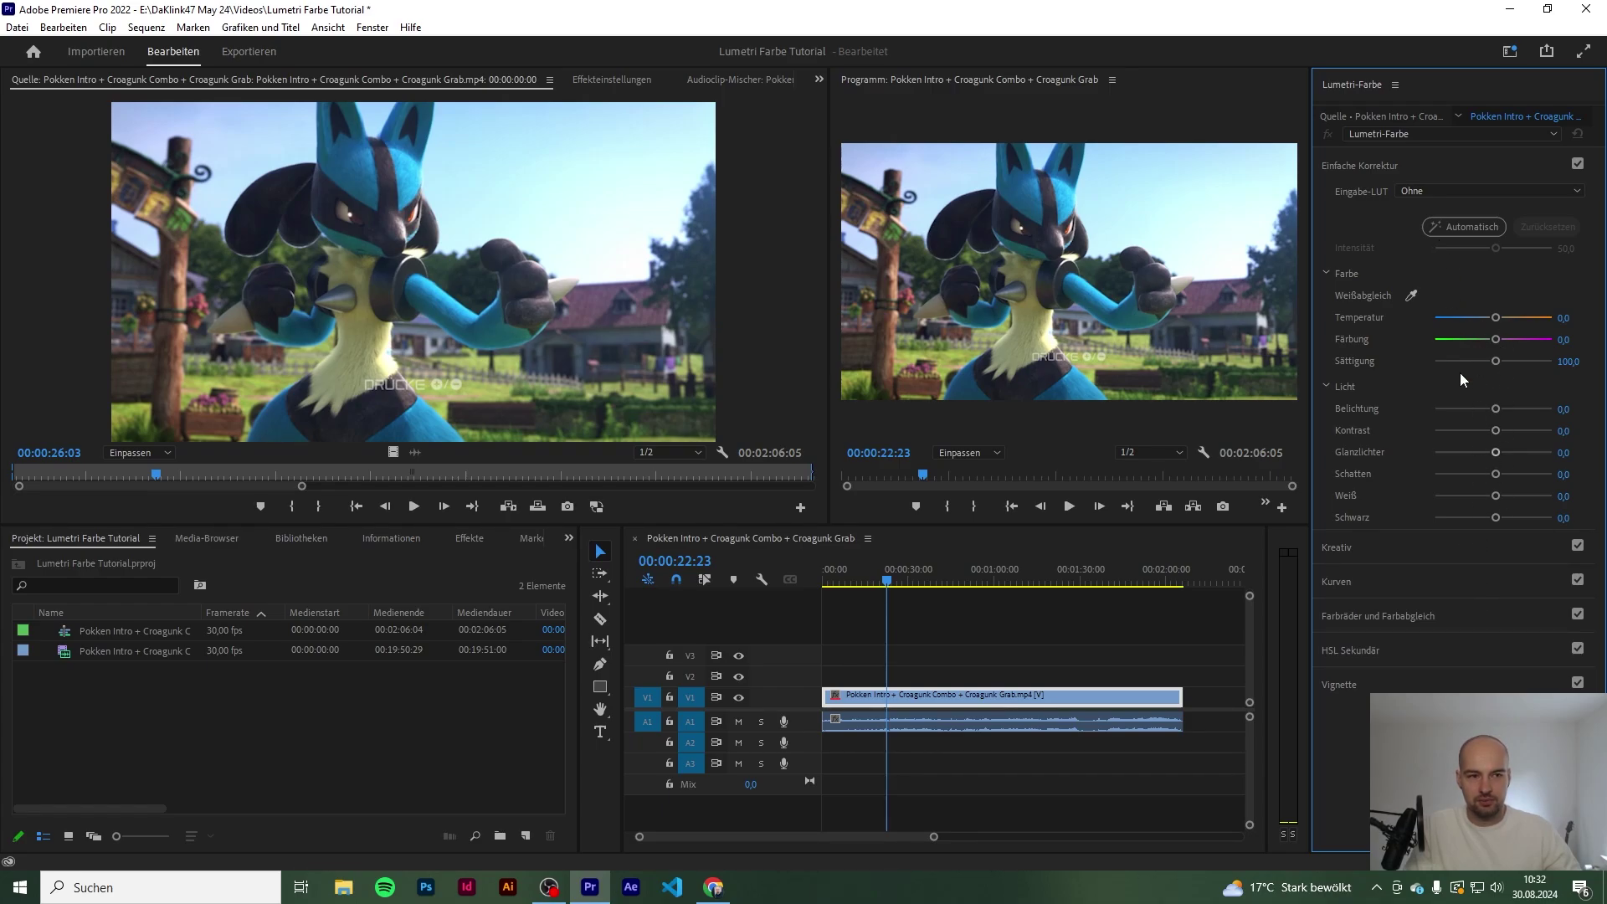
left_click(1434, 545)
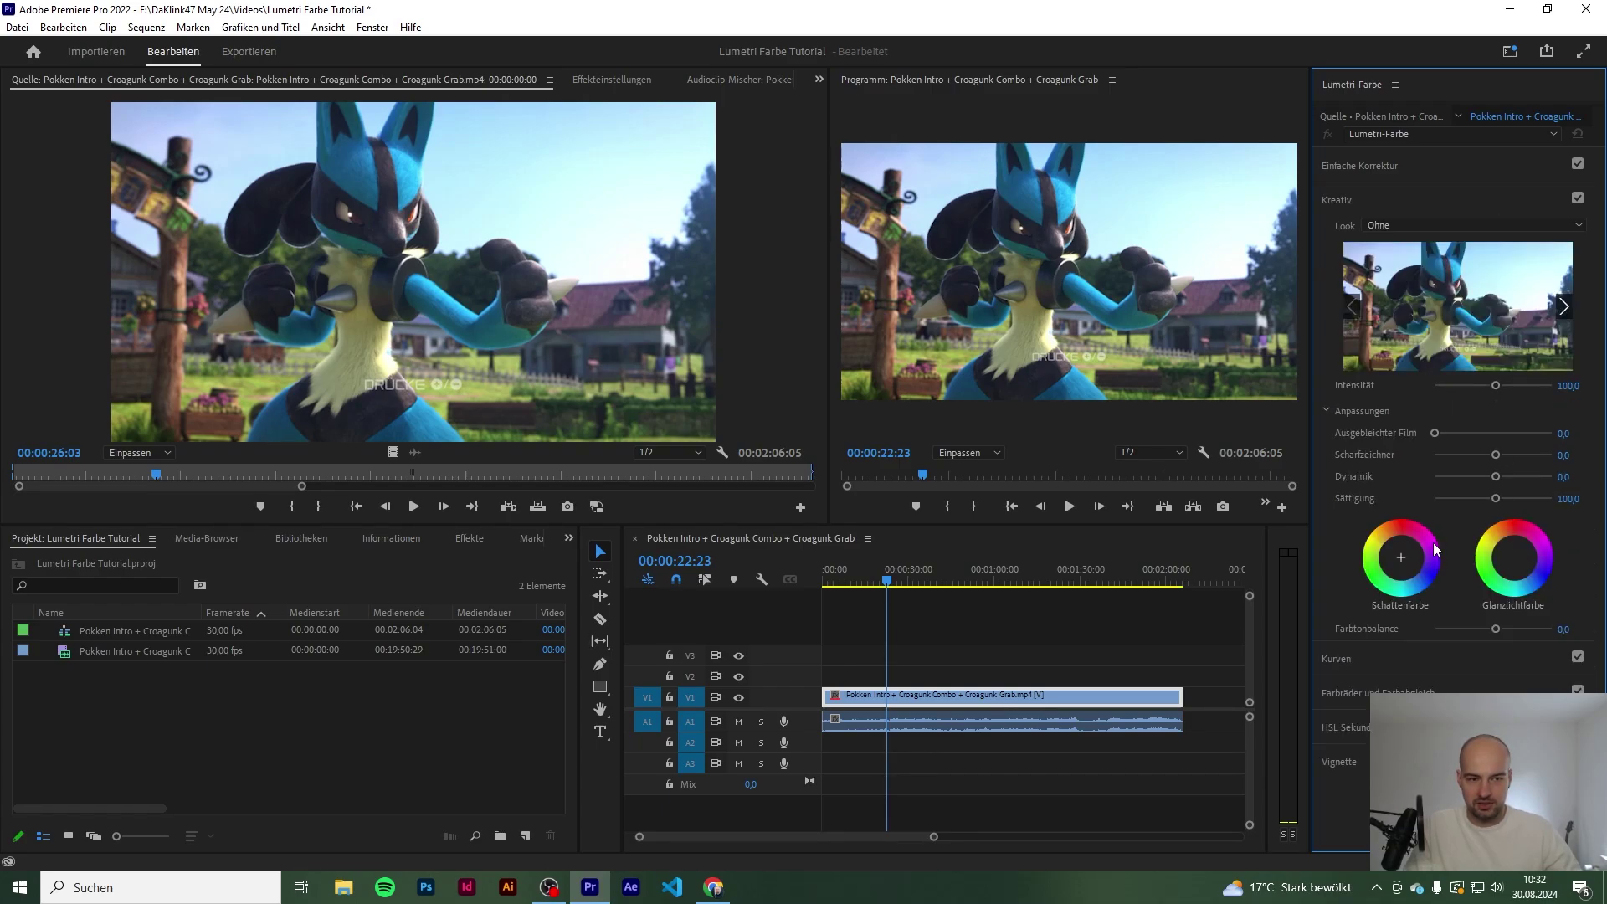
left_click(1450, 653)
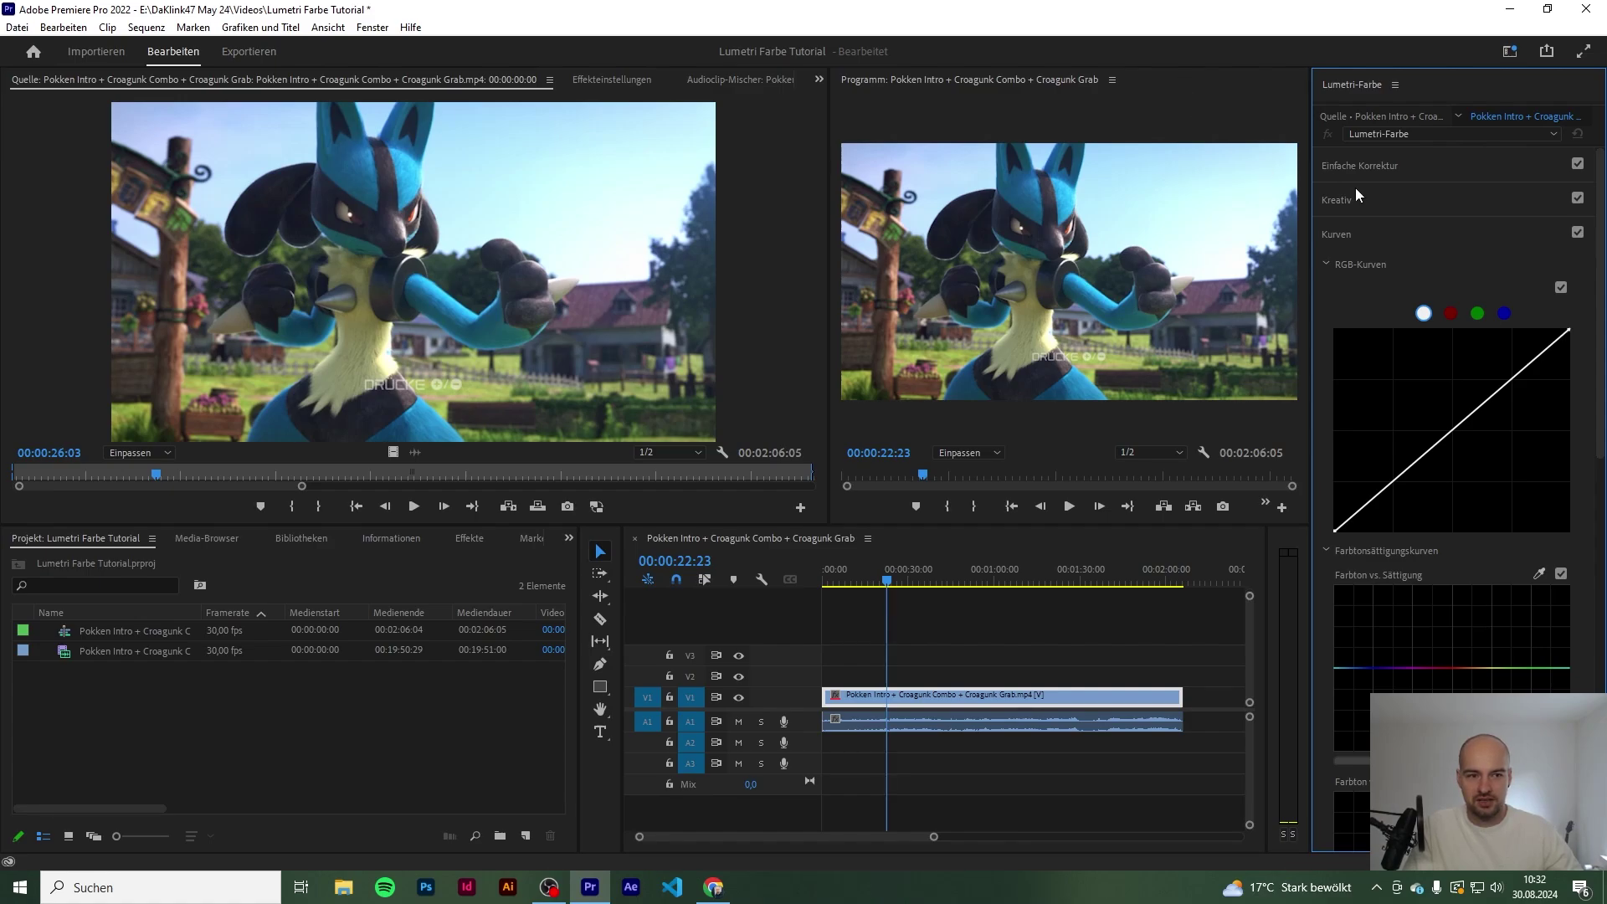
Expand Basic Correction, enlarge the Program monitor preview and save the project
left_click(1451, 171)
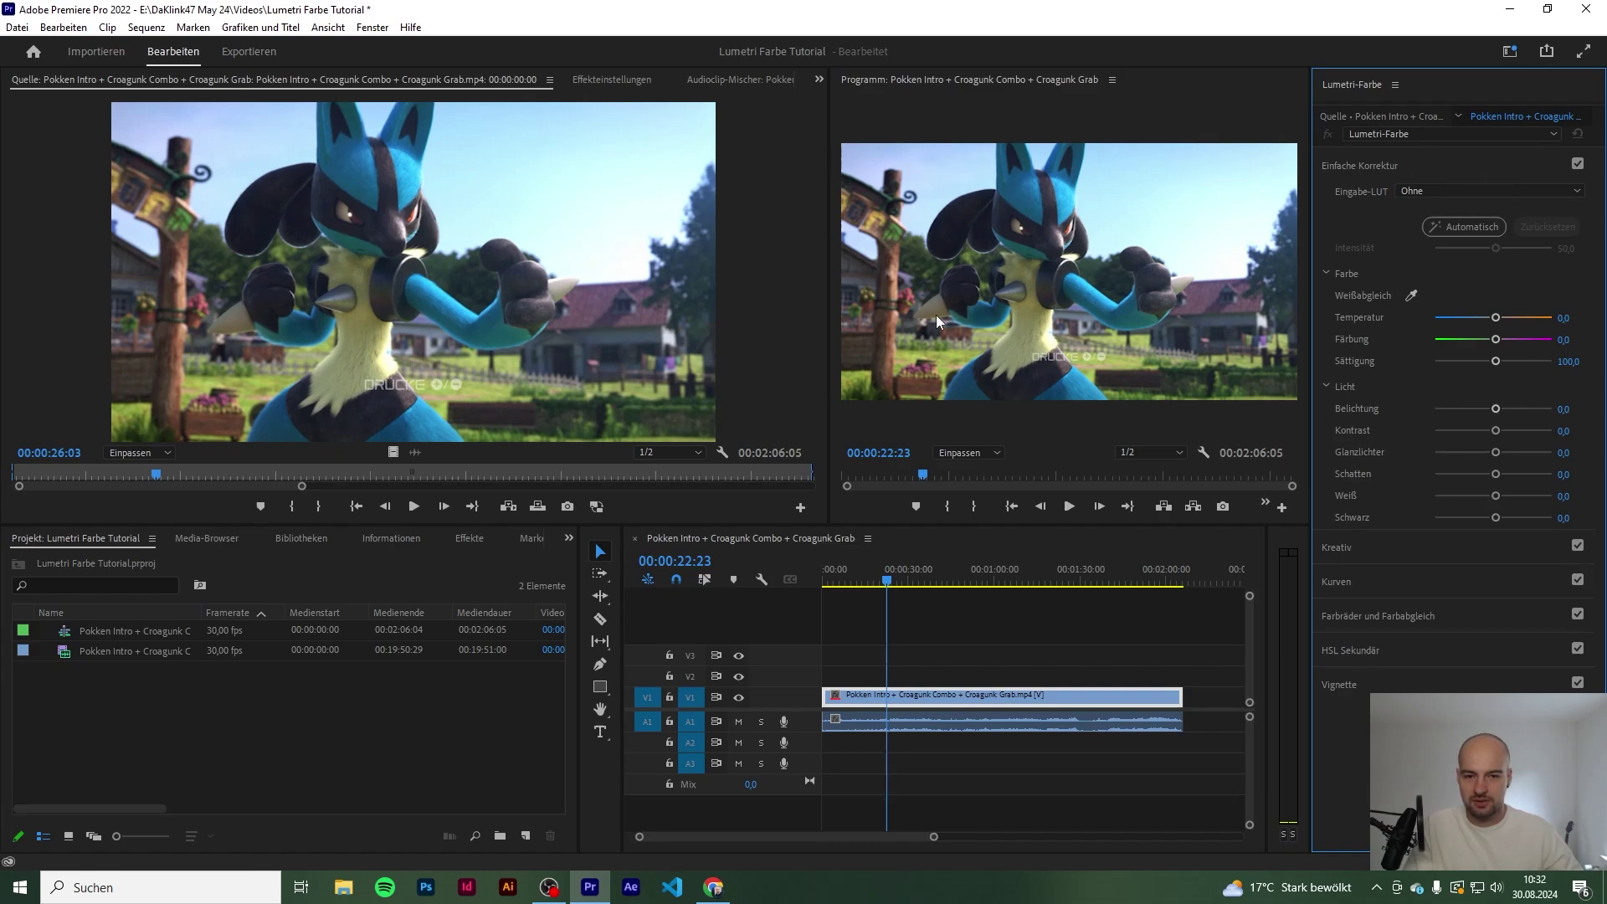
left_click_drag(830, 292, 672, 311)
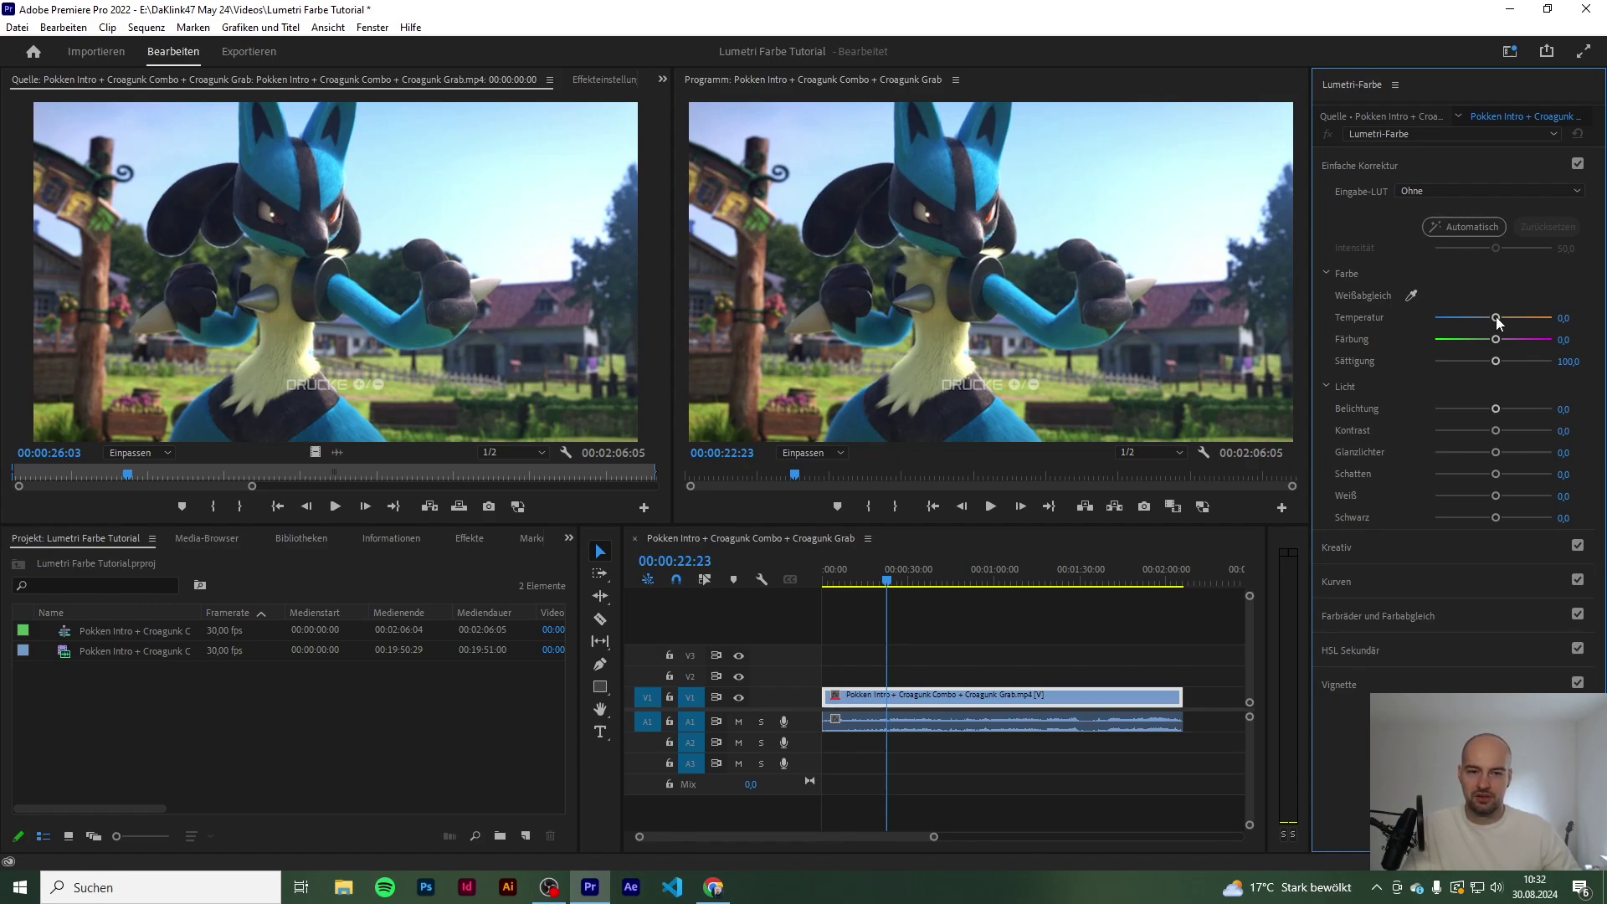
key("ctrl+s")
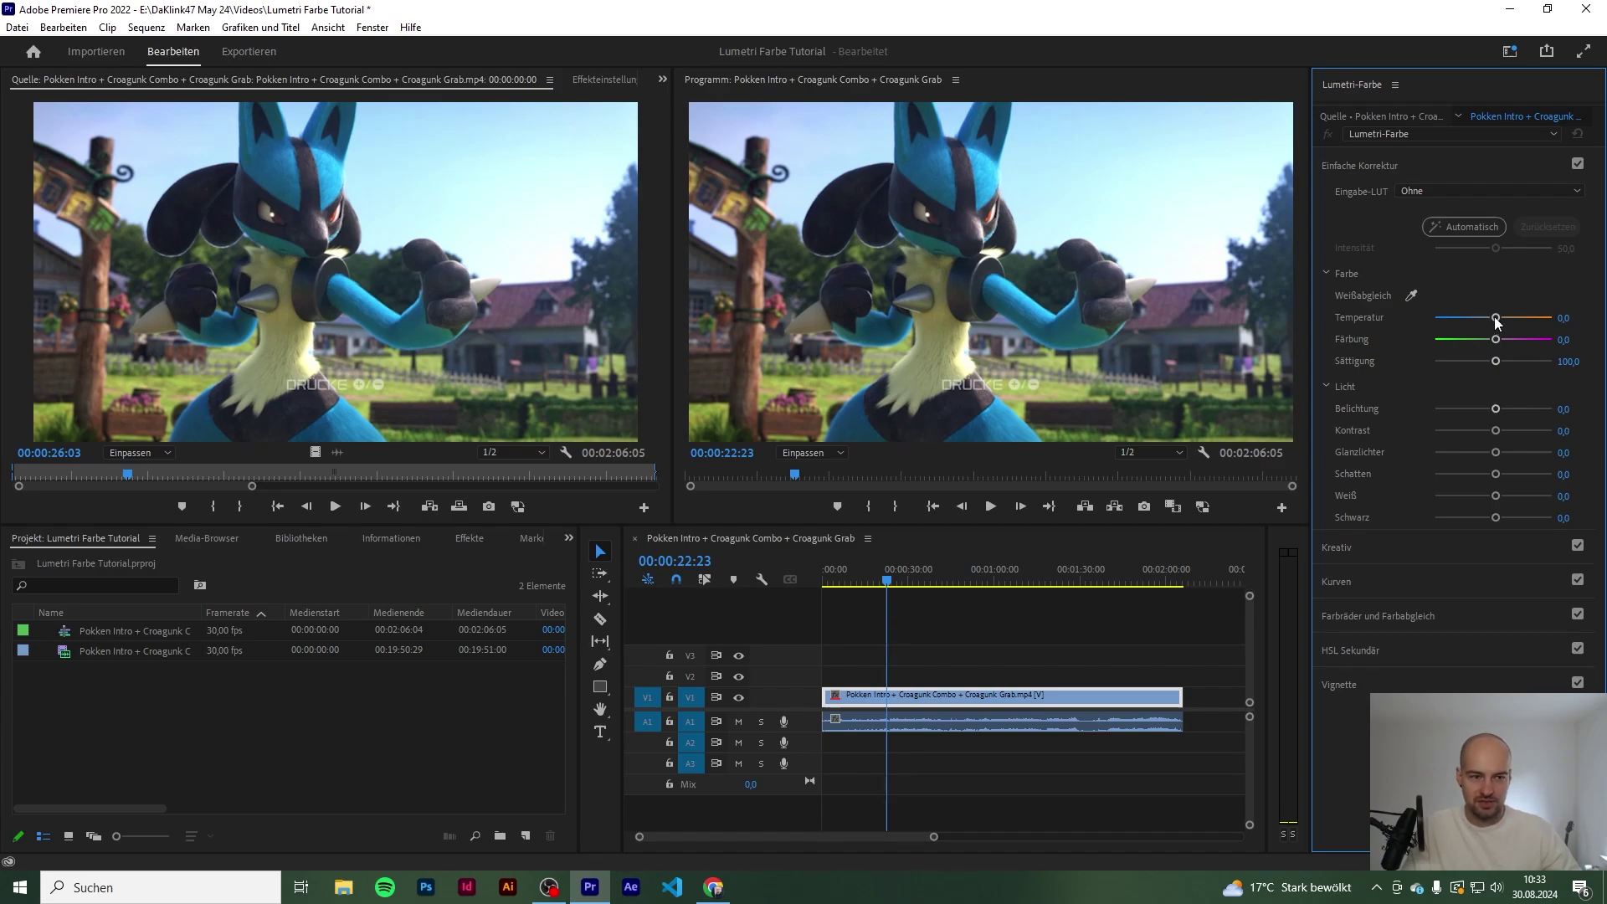
Set the Basic Correction temperature to 20 for a warmer look
mouse_move(1495, 318)
left_mouse_down()
mouse_move(1542, 318)
mouse_move(1459, 323)
mouse_move(1546, 327)
left_mouse_up()
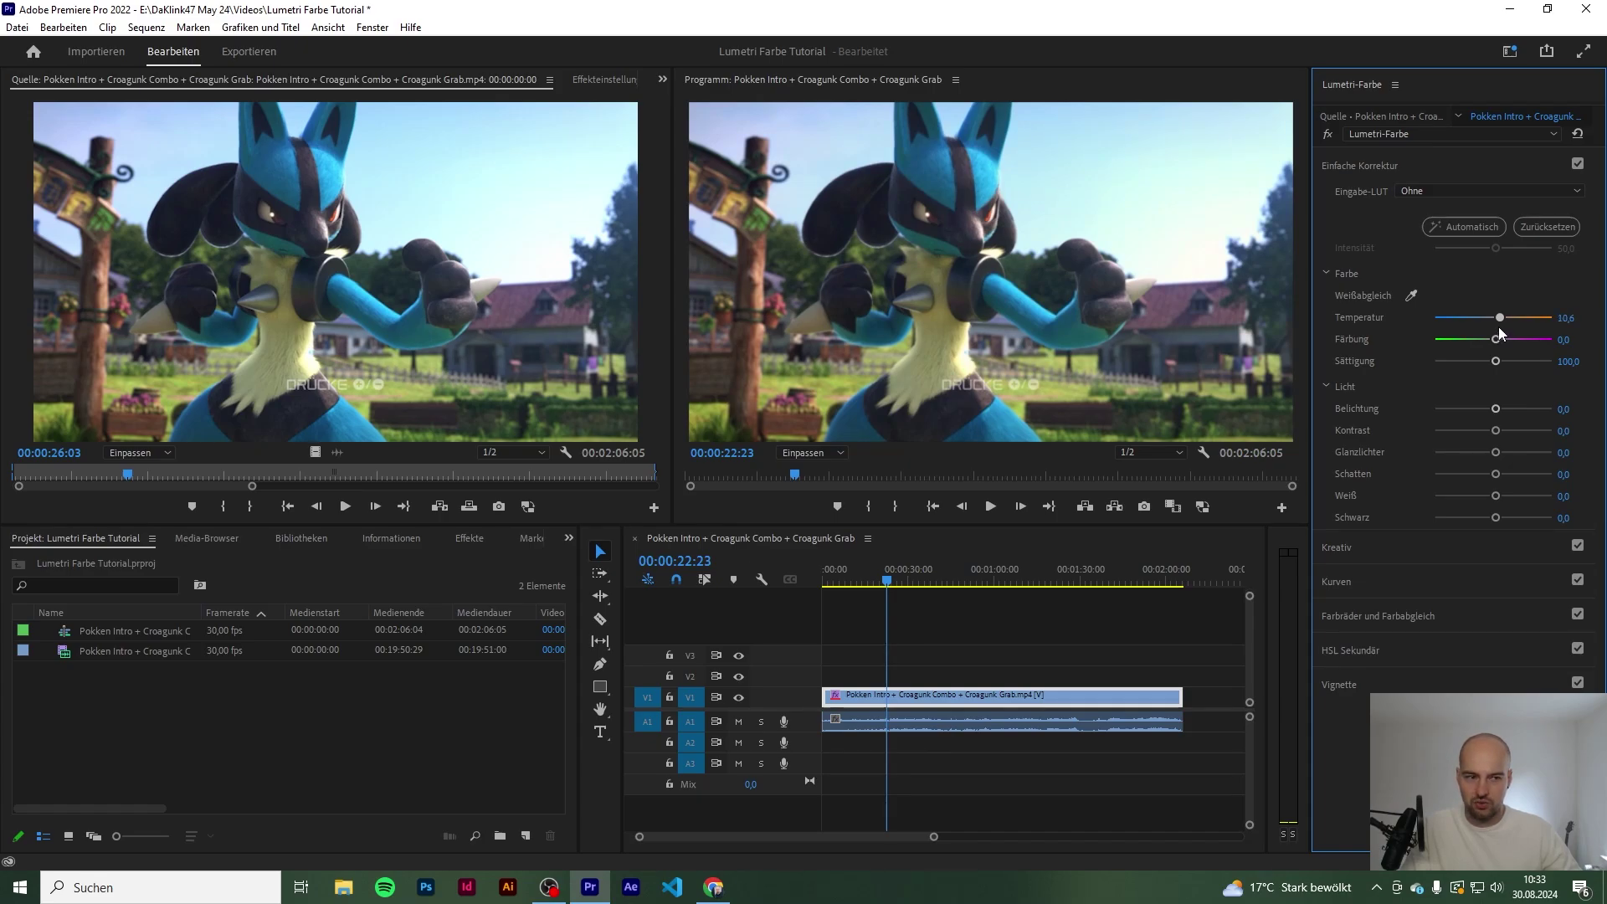
left_click(1565, 318)
type("20")
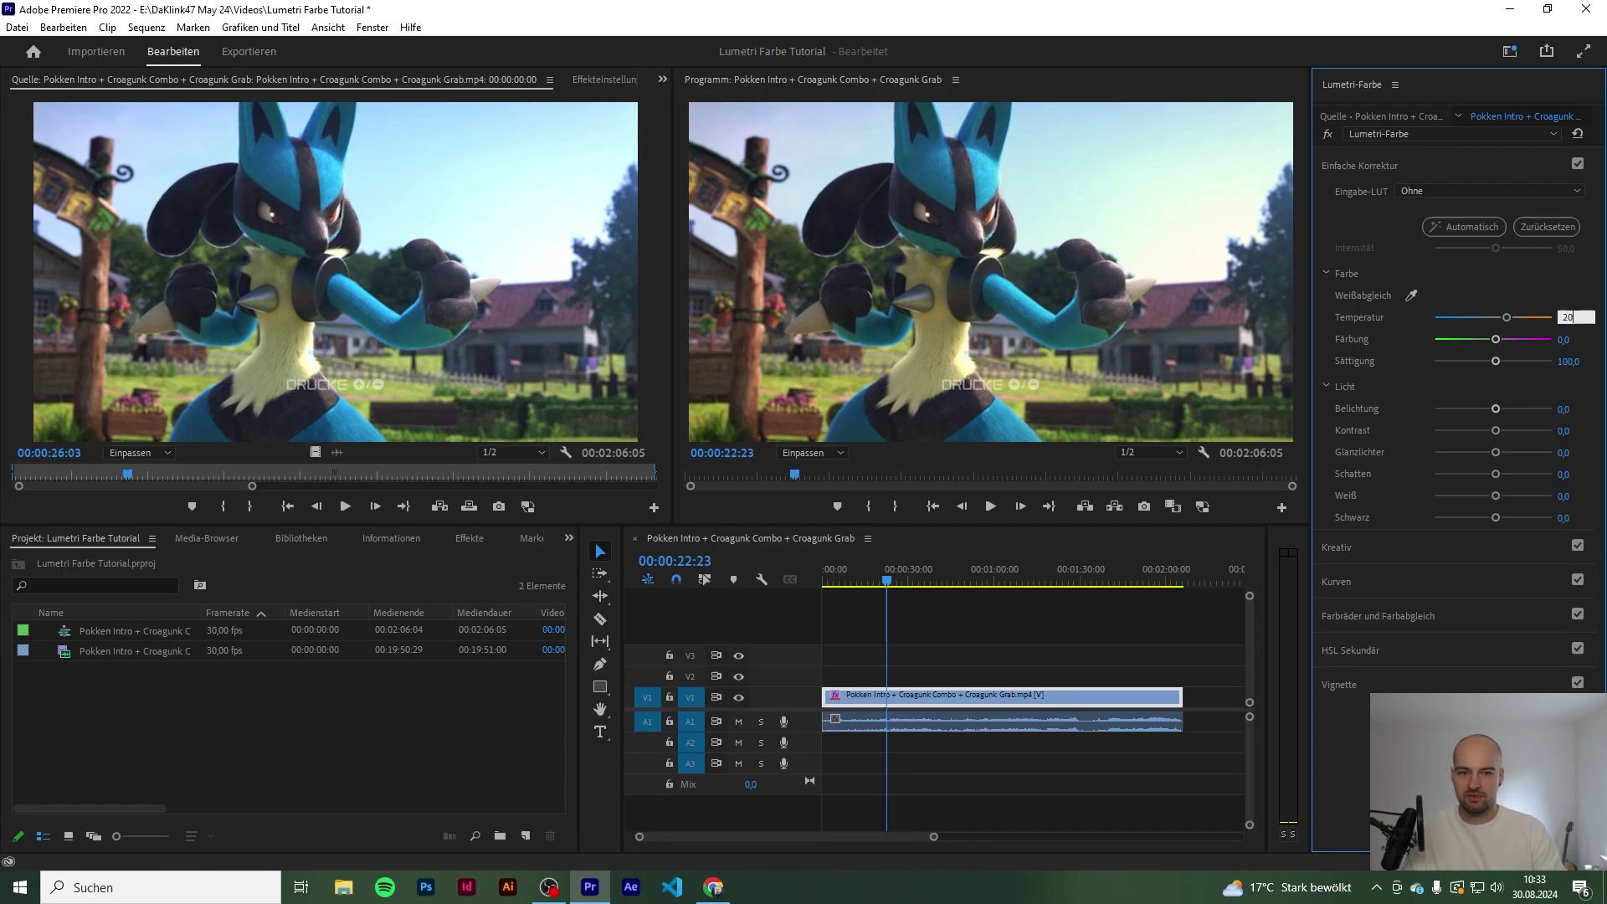
key("Return")
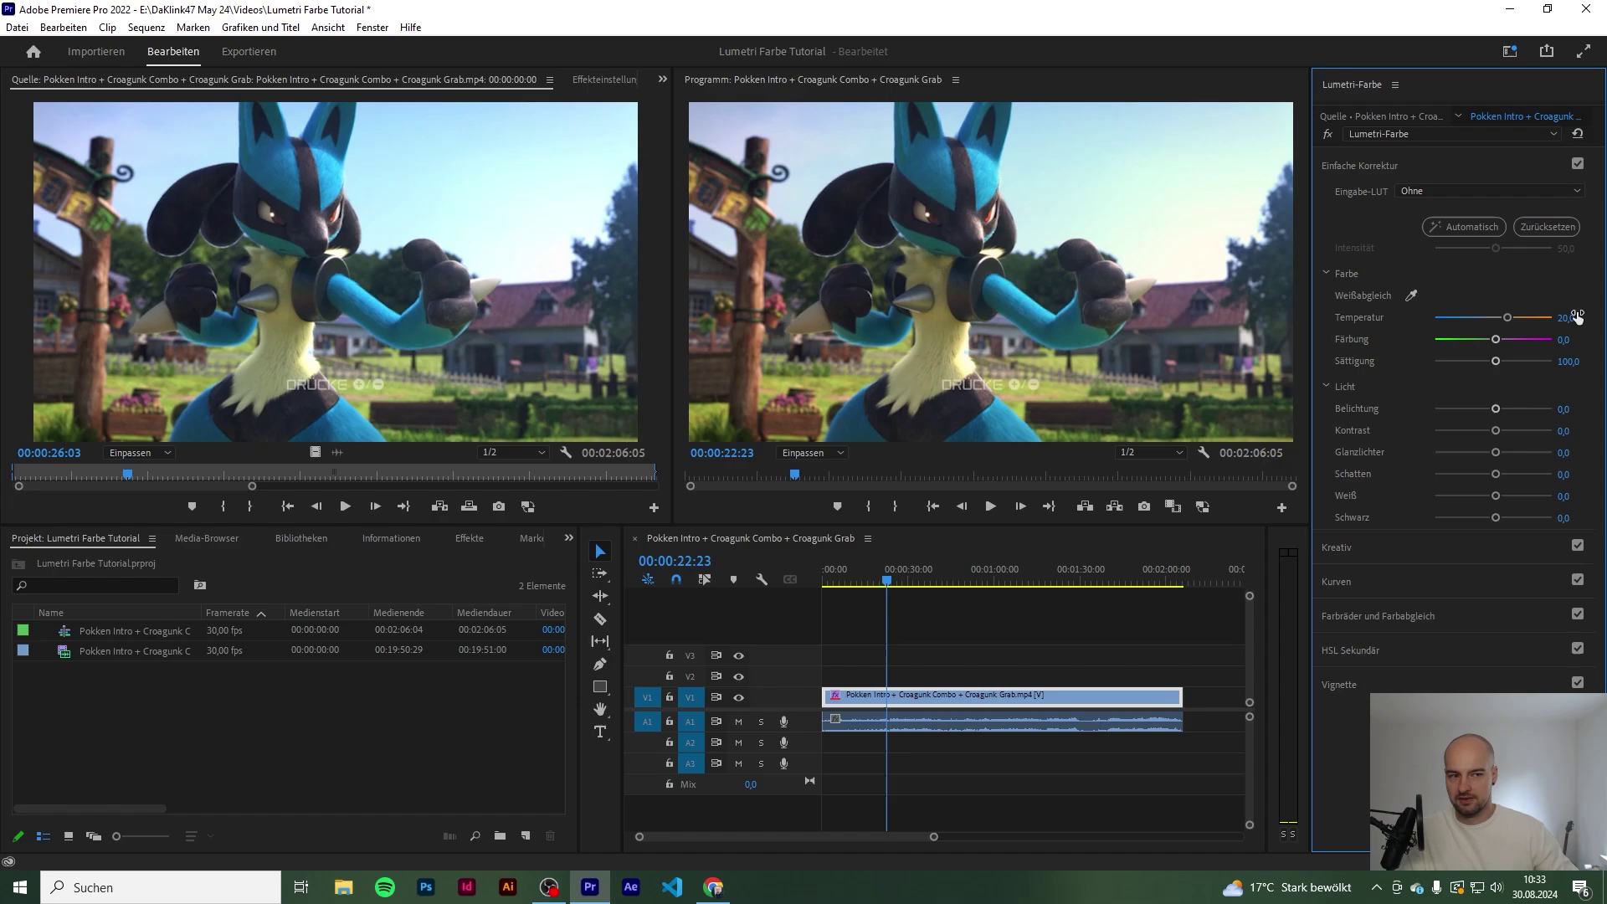
Toggle Basic Correction off and on to compare the warmer clip with the original
left_click(1577, 164)
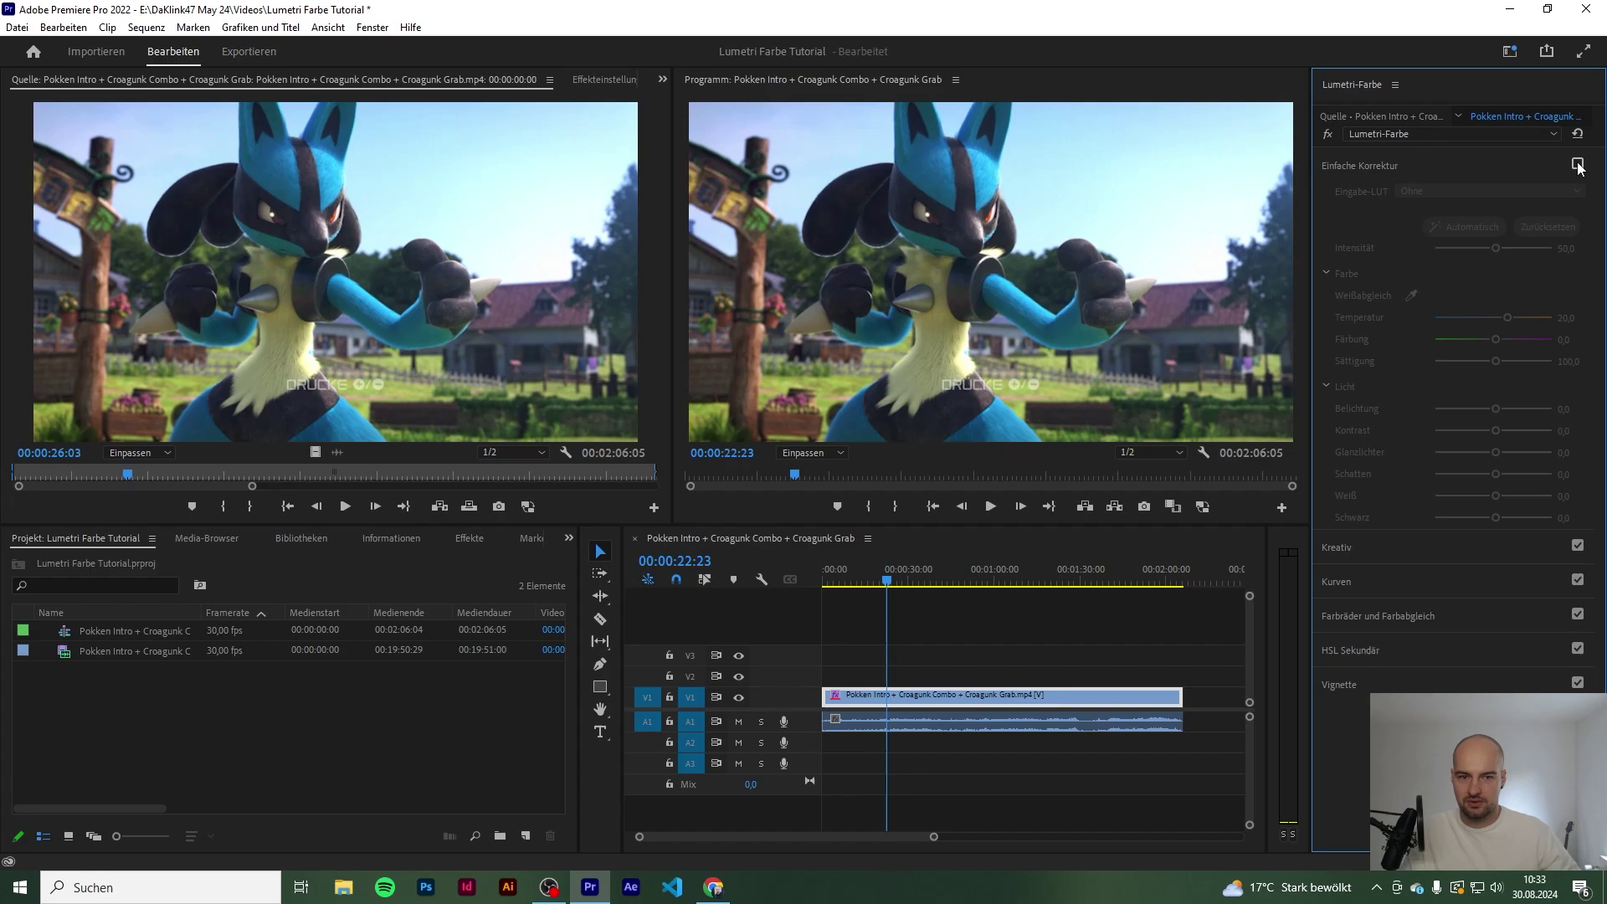
left_click(1577, 165)
left_click(1577, 165)
left_click(1577, 164)
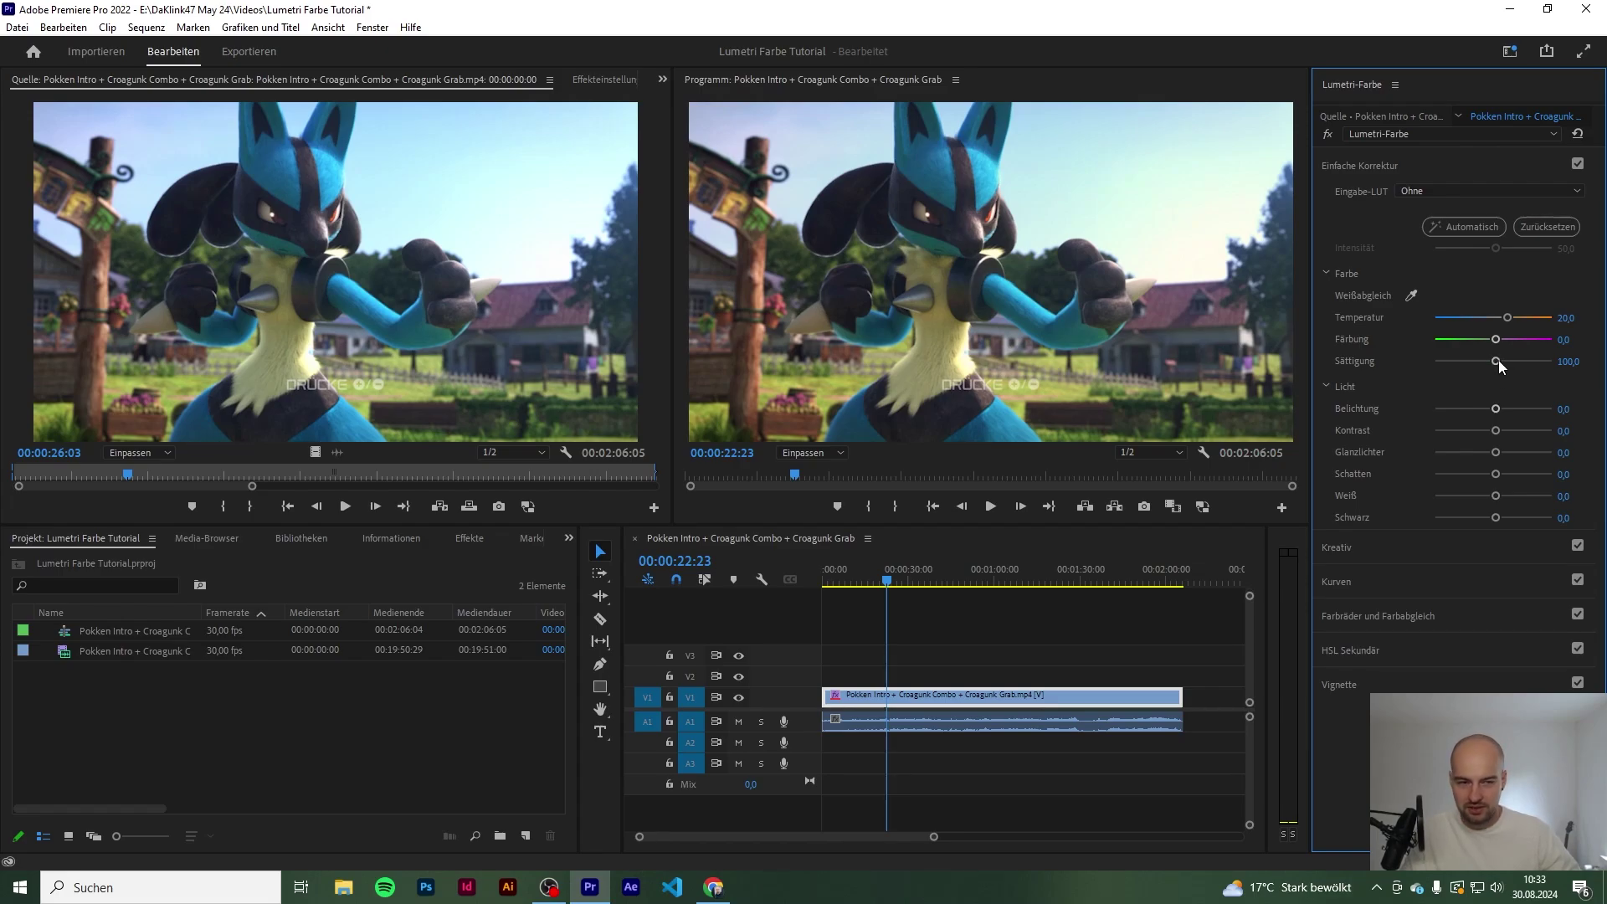
Set saturation to 110, then toggle Basic Correction to compare against the original
left_click(1566, 361)
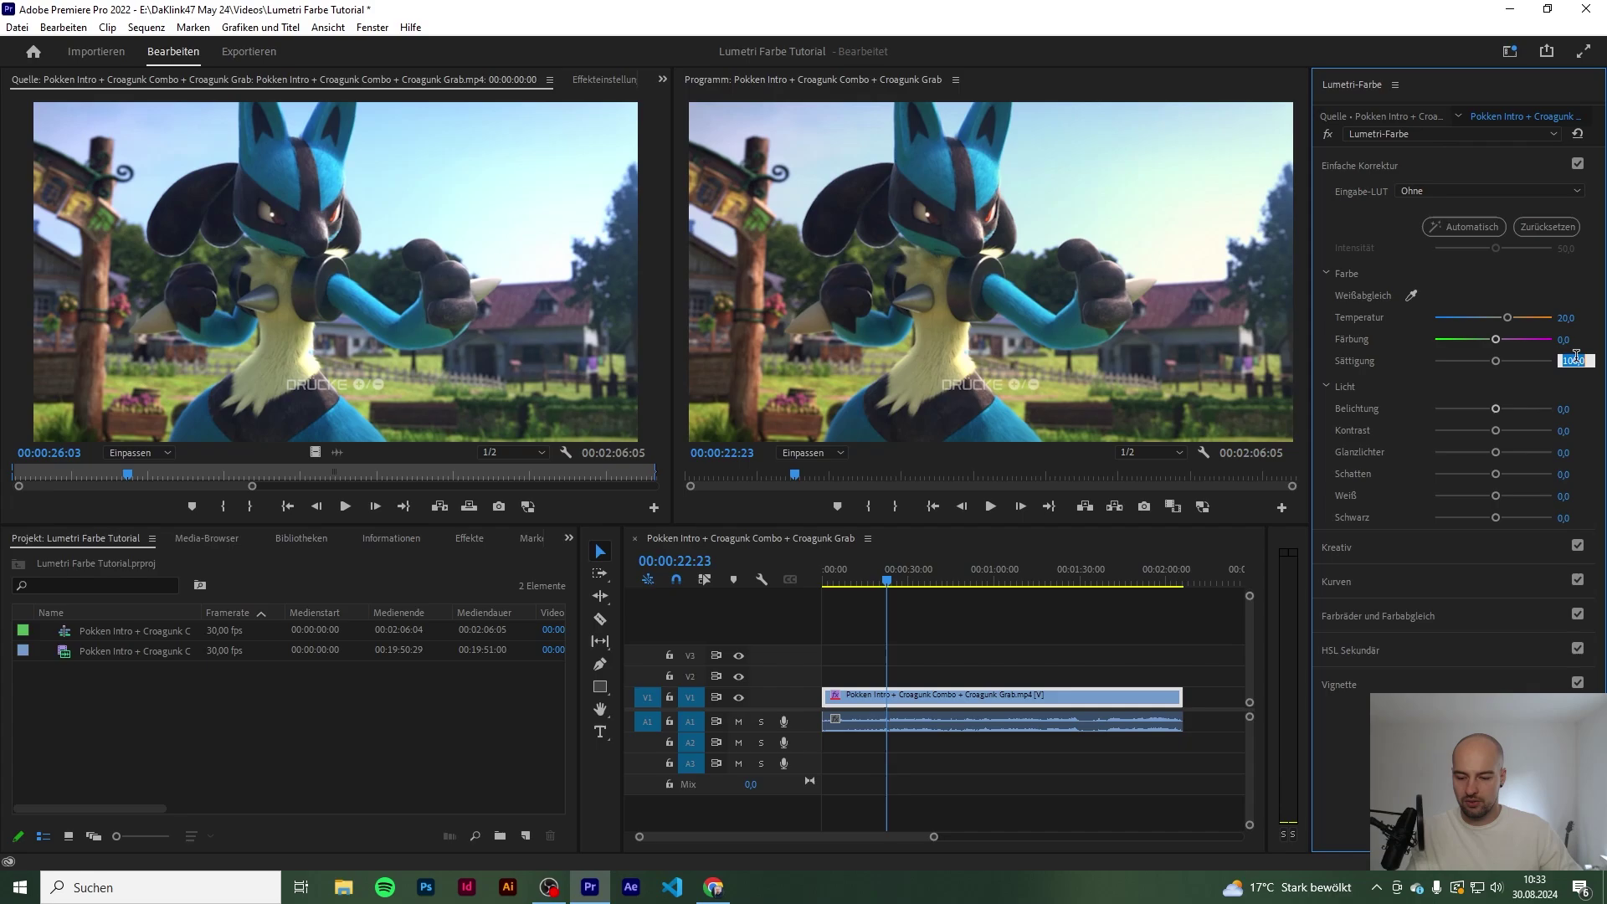
type("110")
key("Return")
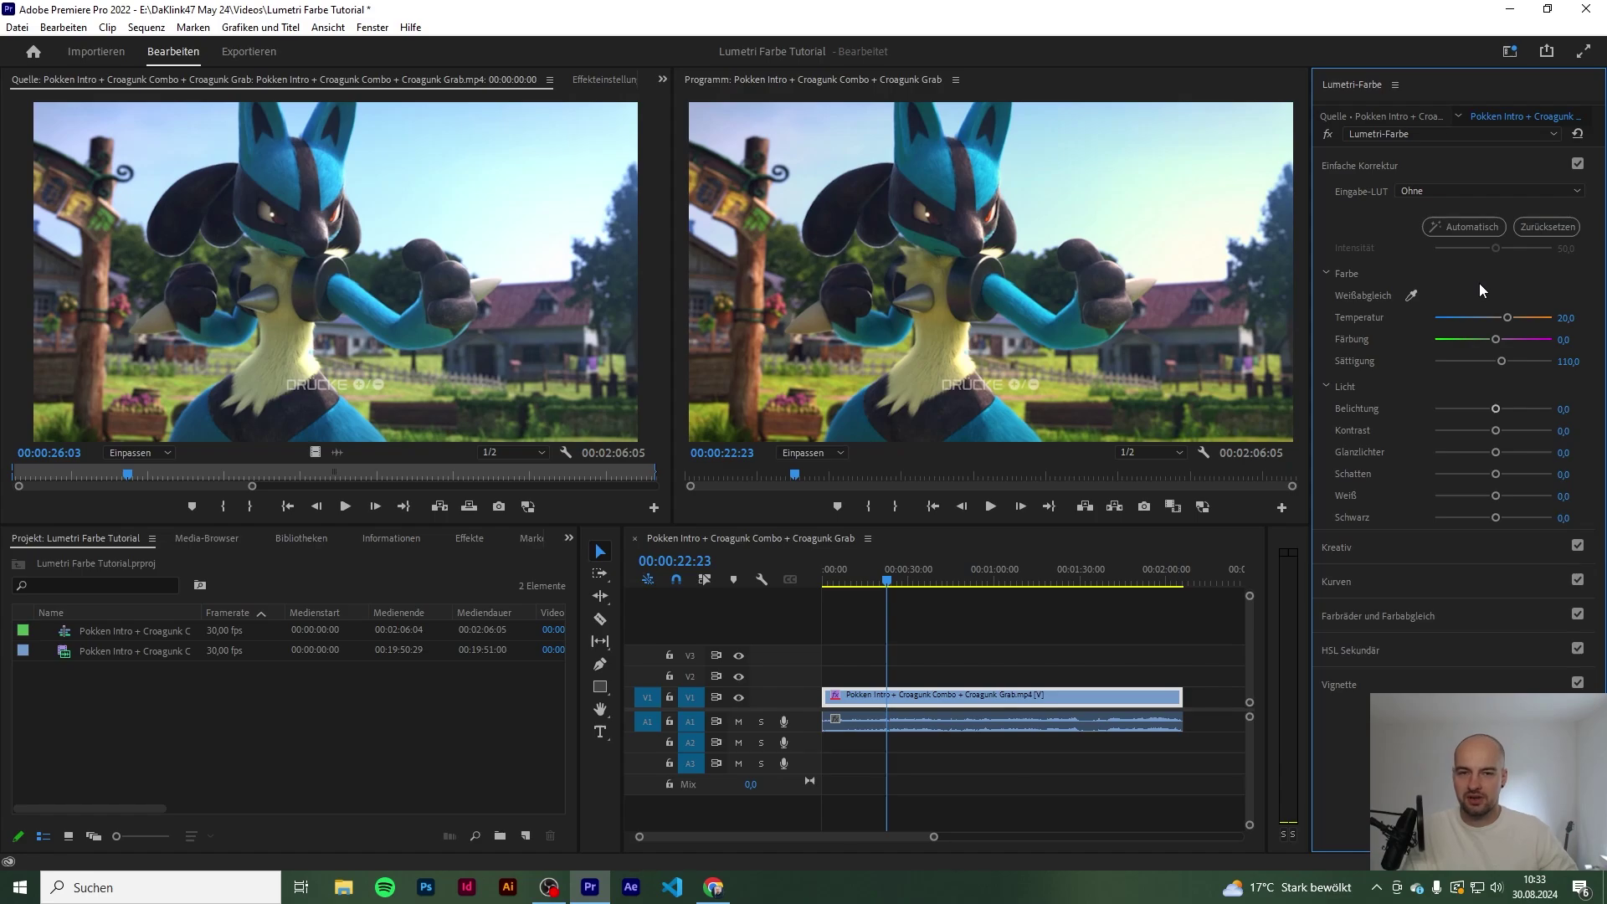
left_click(1577, 164)
left_click(1578, 165)
left_click(1577, 165)
left_click(1577, 165)
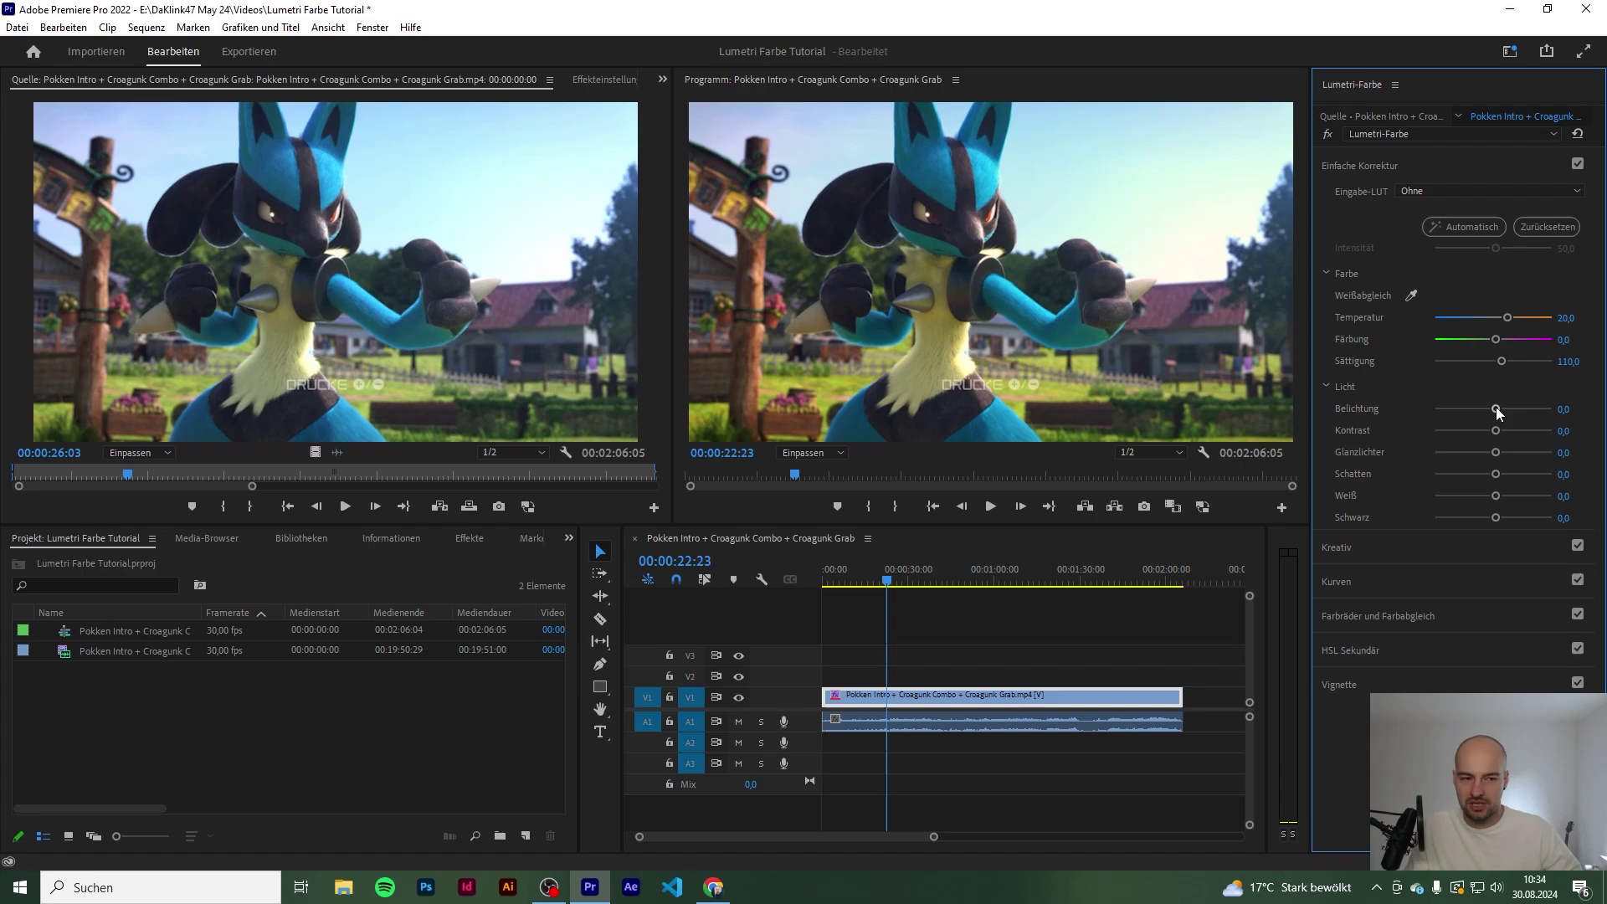
Raise the exposure slightly above zero to brighten the clip
left_click_drag(1496, 409, 1512, 409)
left_click_drag(1522, 410, 1494, 410)
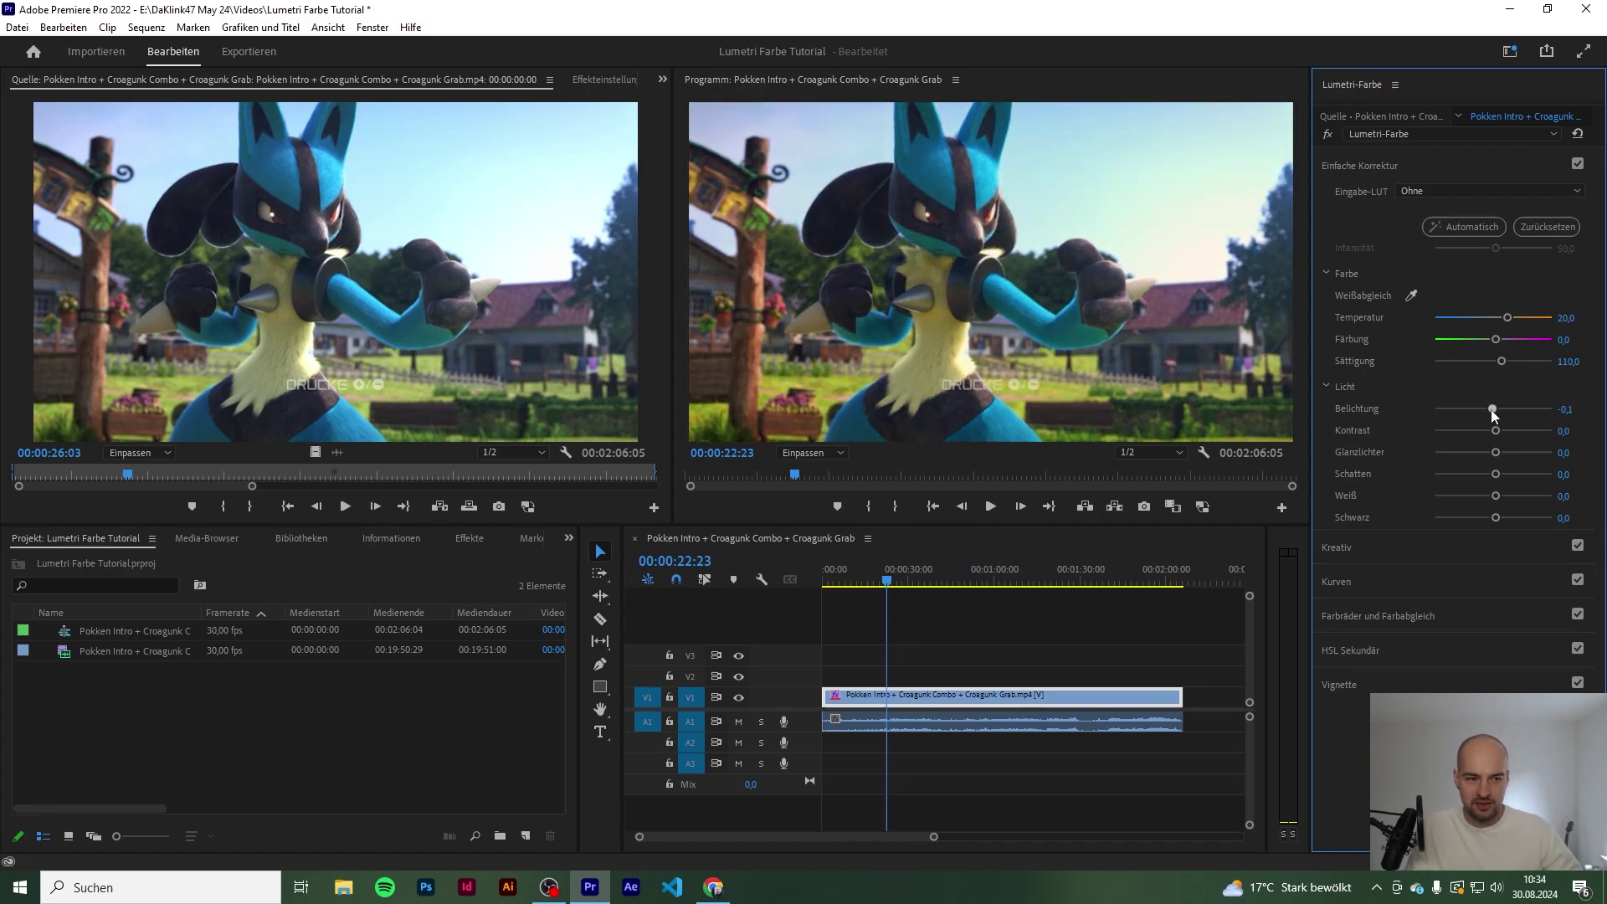
left_click_drag(1493, 409, 1502, 409)
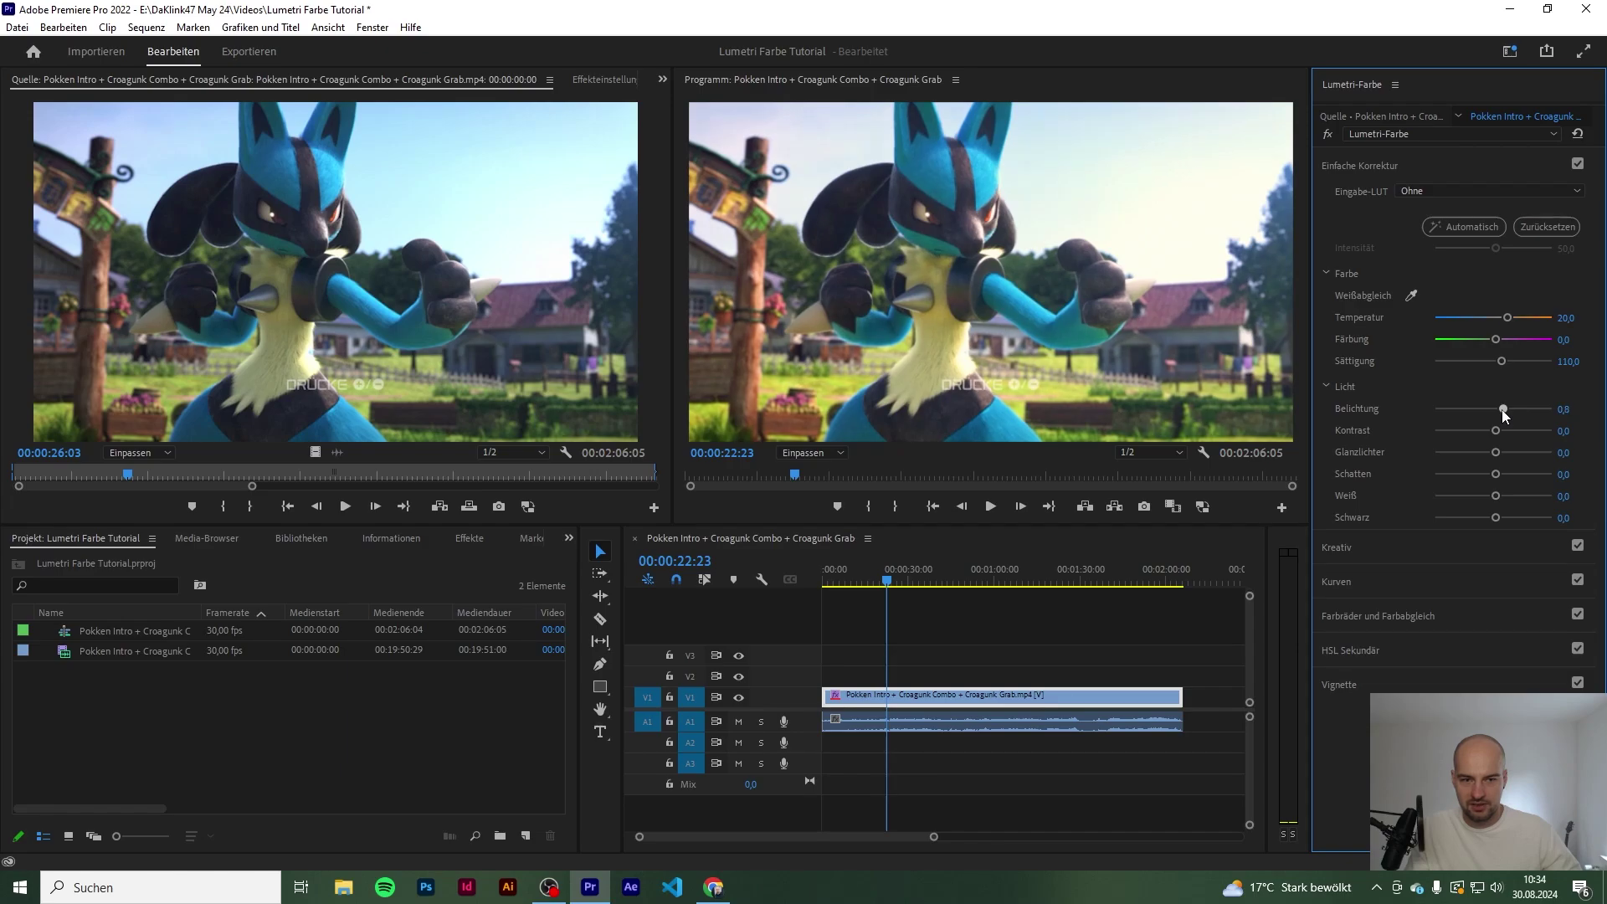
Toggle Basic Correction repeatedly to compare the brightened clip before and after
left_click(1577, 165)
left_click(1577, 165)
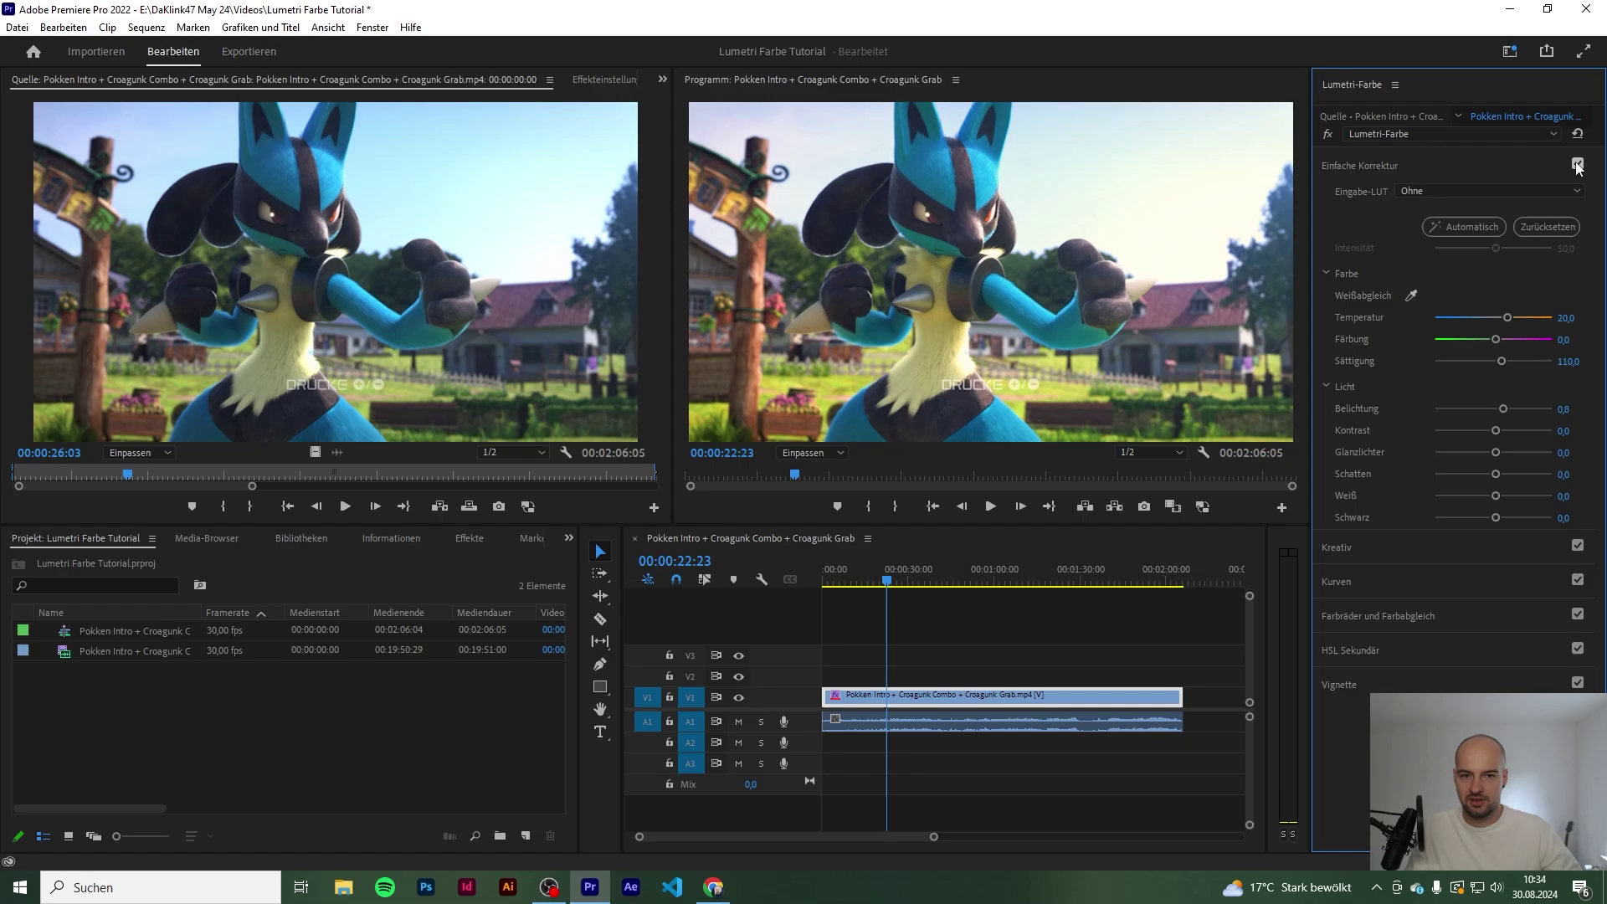
left_click(1578, 164)
left_click(1577, 165)
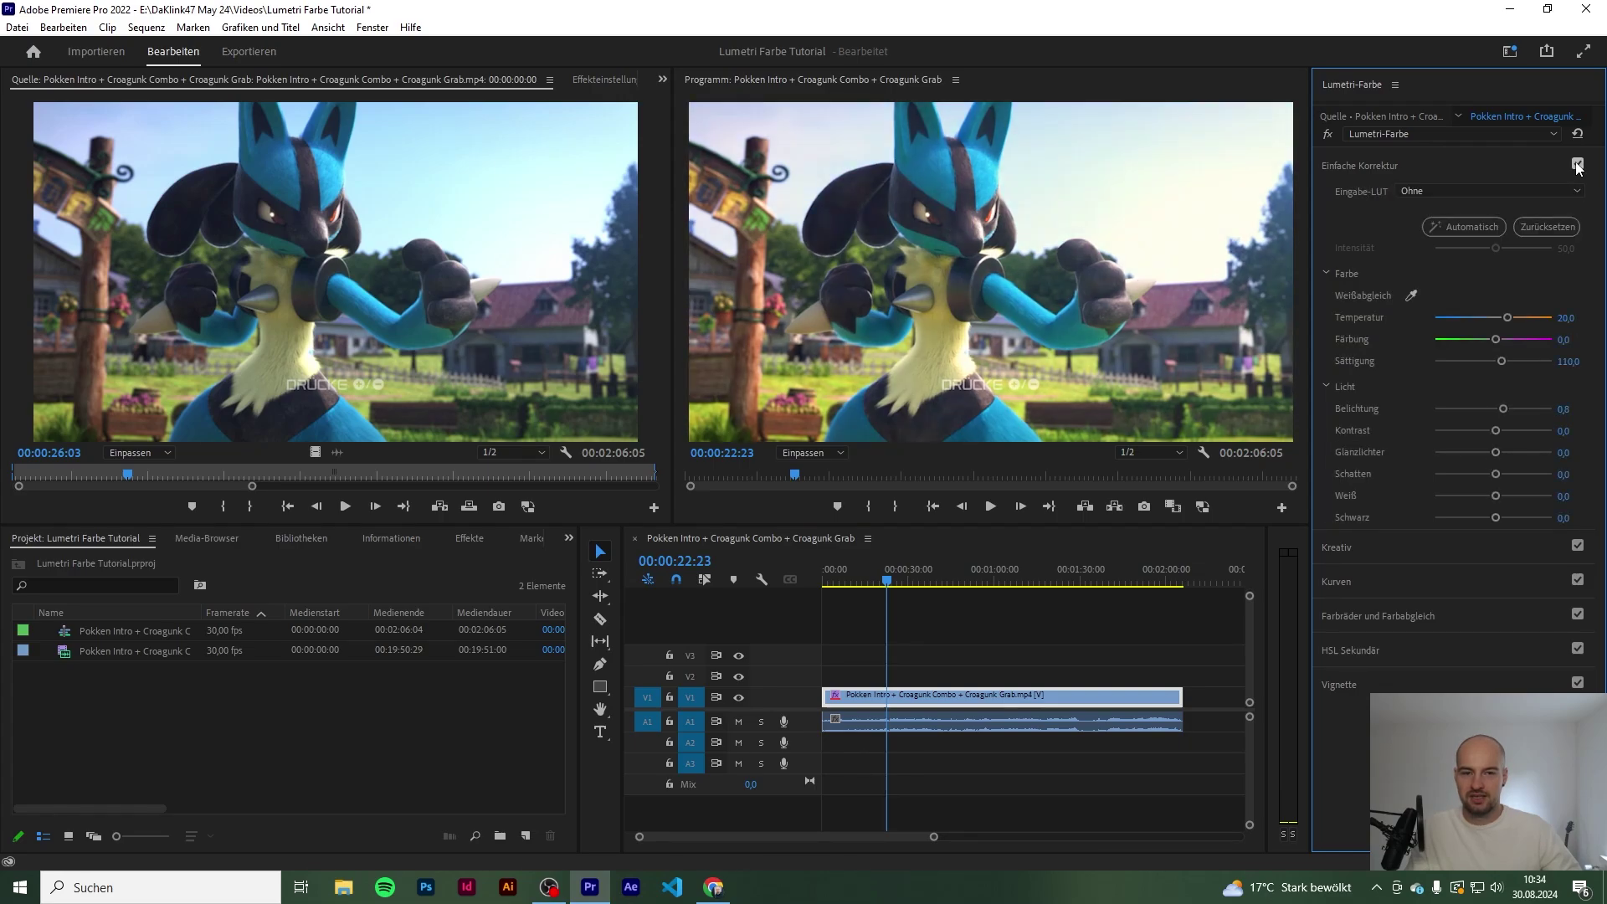
left_click(1577, 165)
left_click(1578, 165)
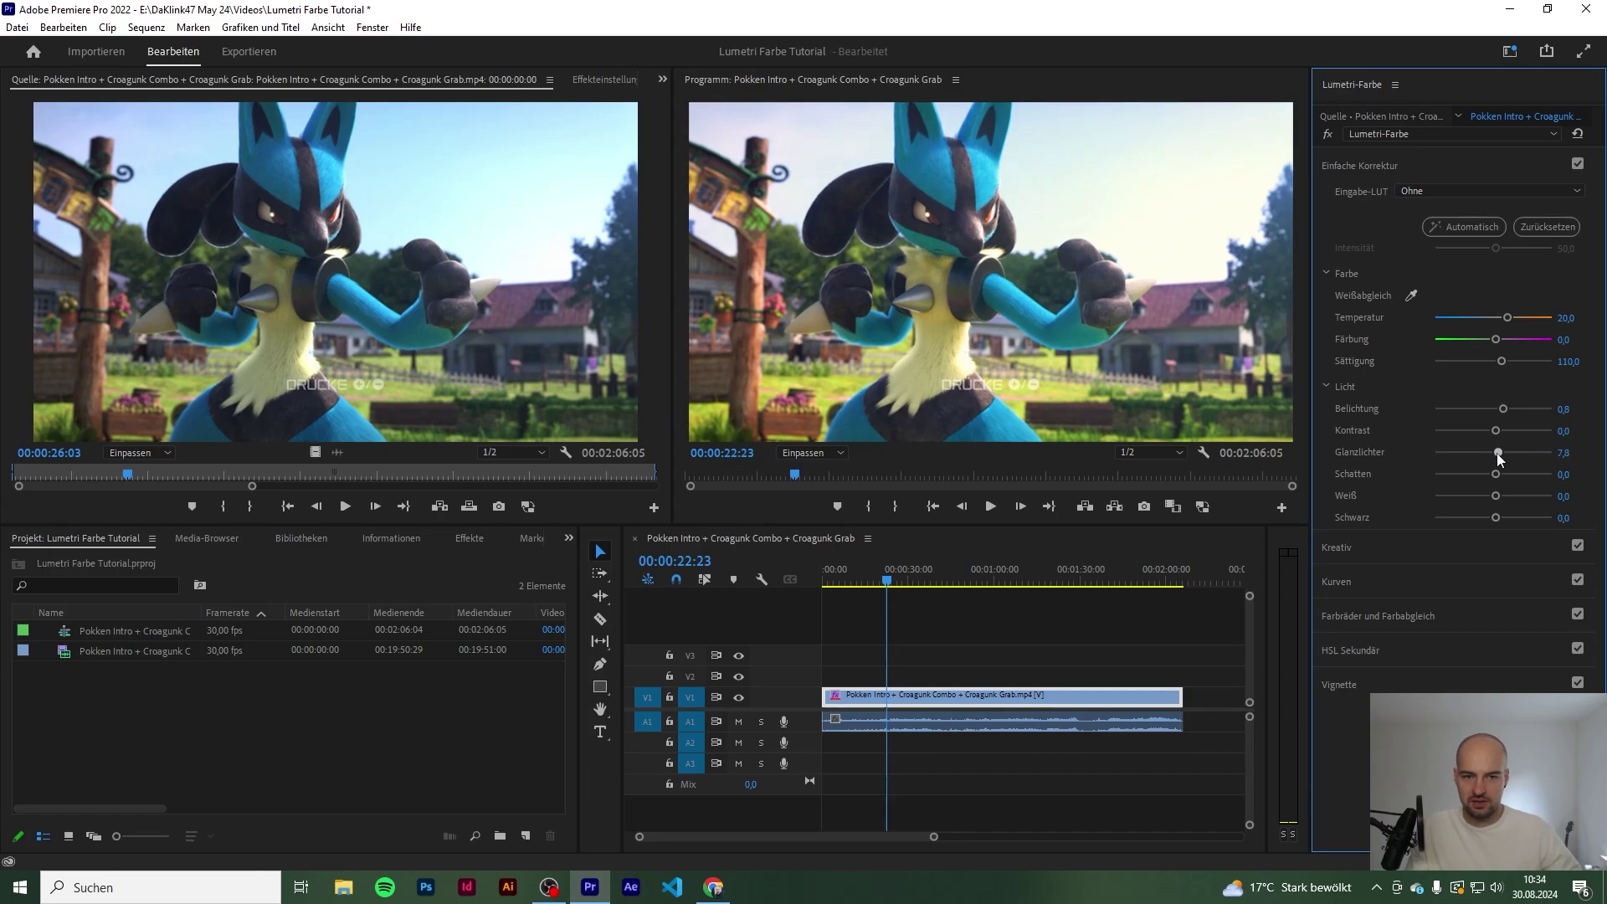
Set highlights to 12 and shadows to -12
left_click_drag(1496, 453, 1518, 463)
left_click(1565, 451)
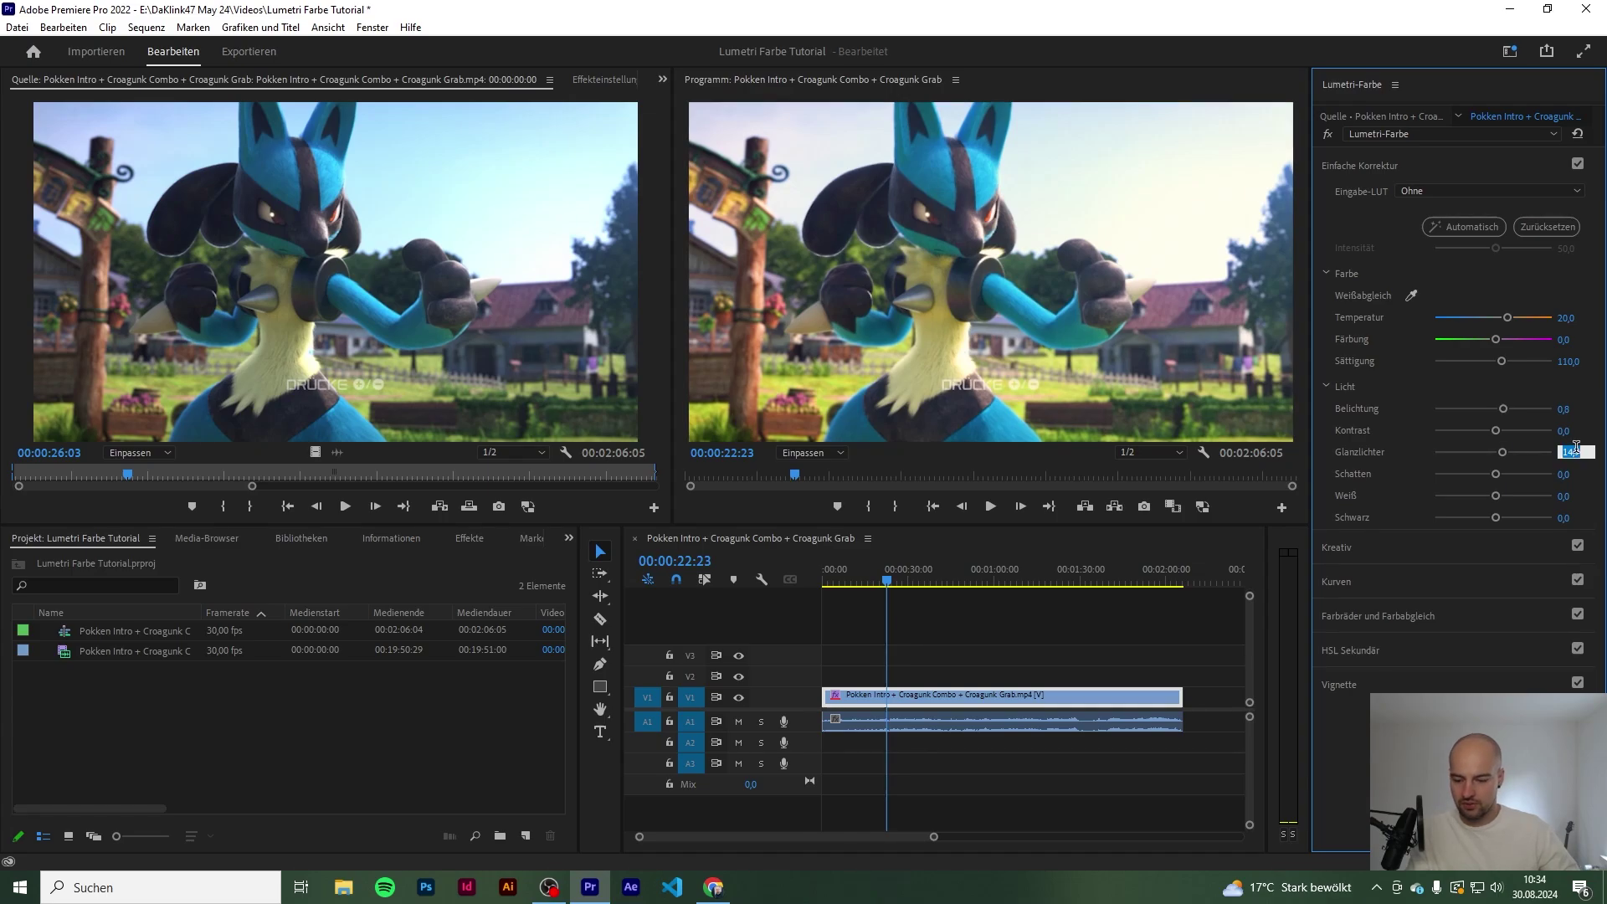
type("12")
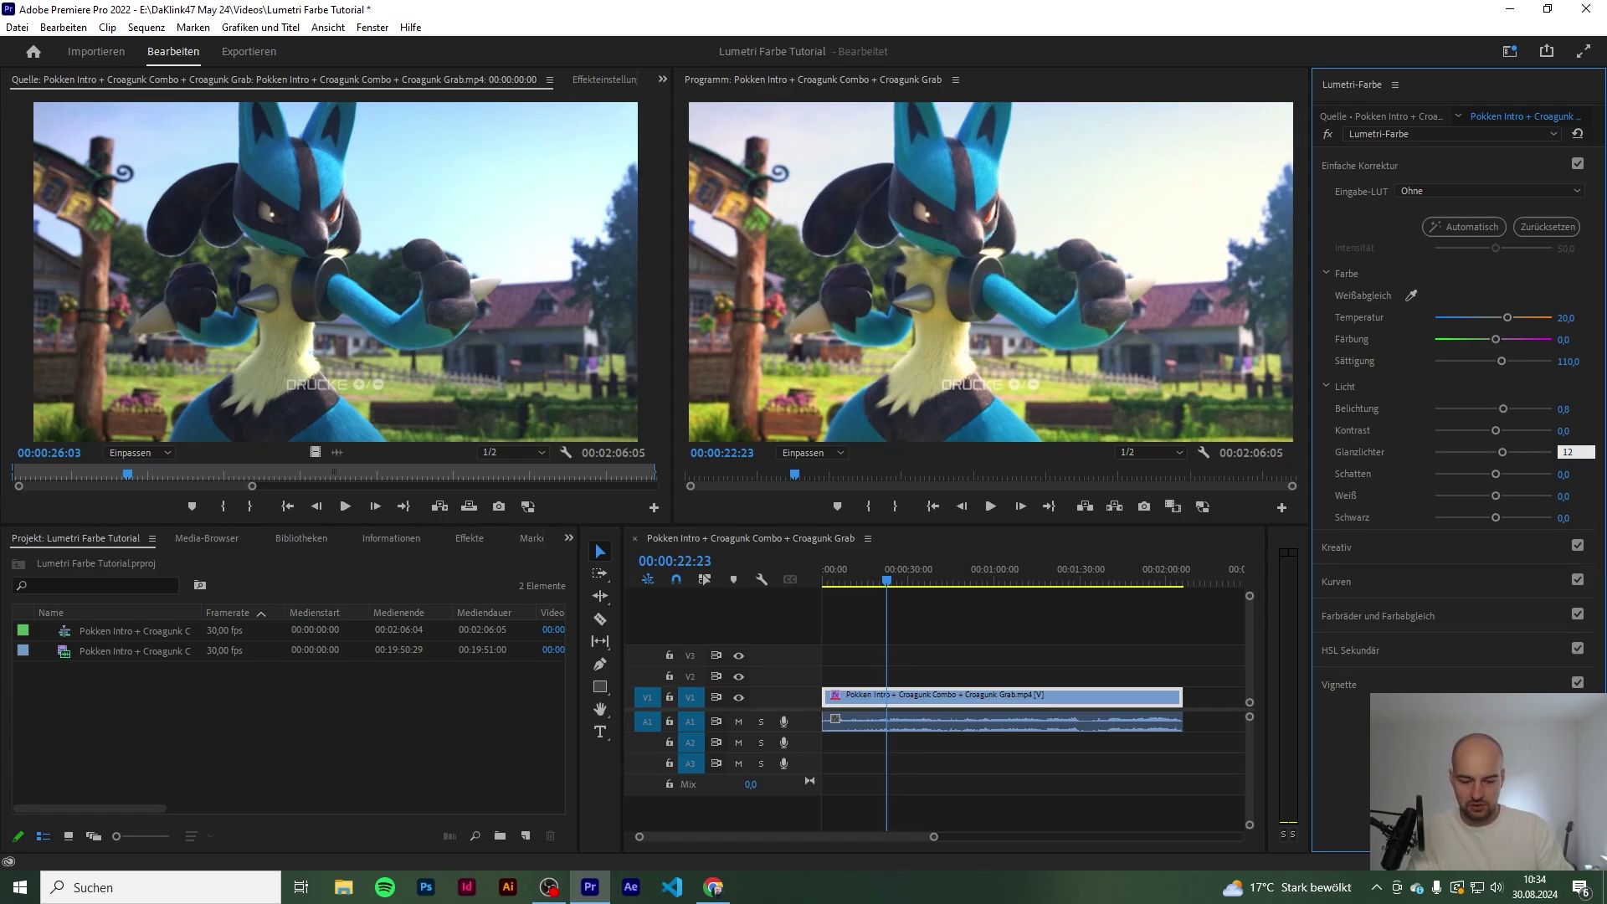
key("Return")
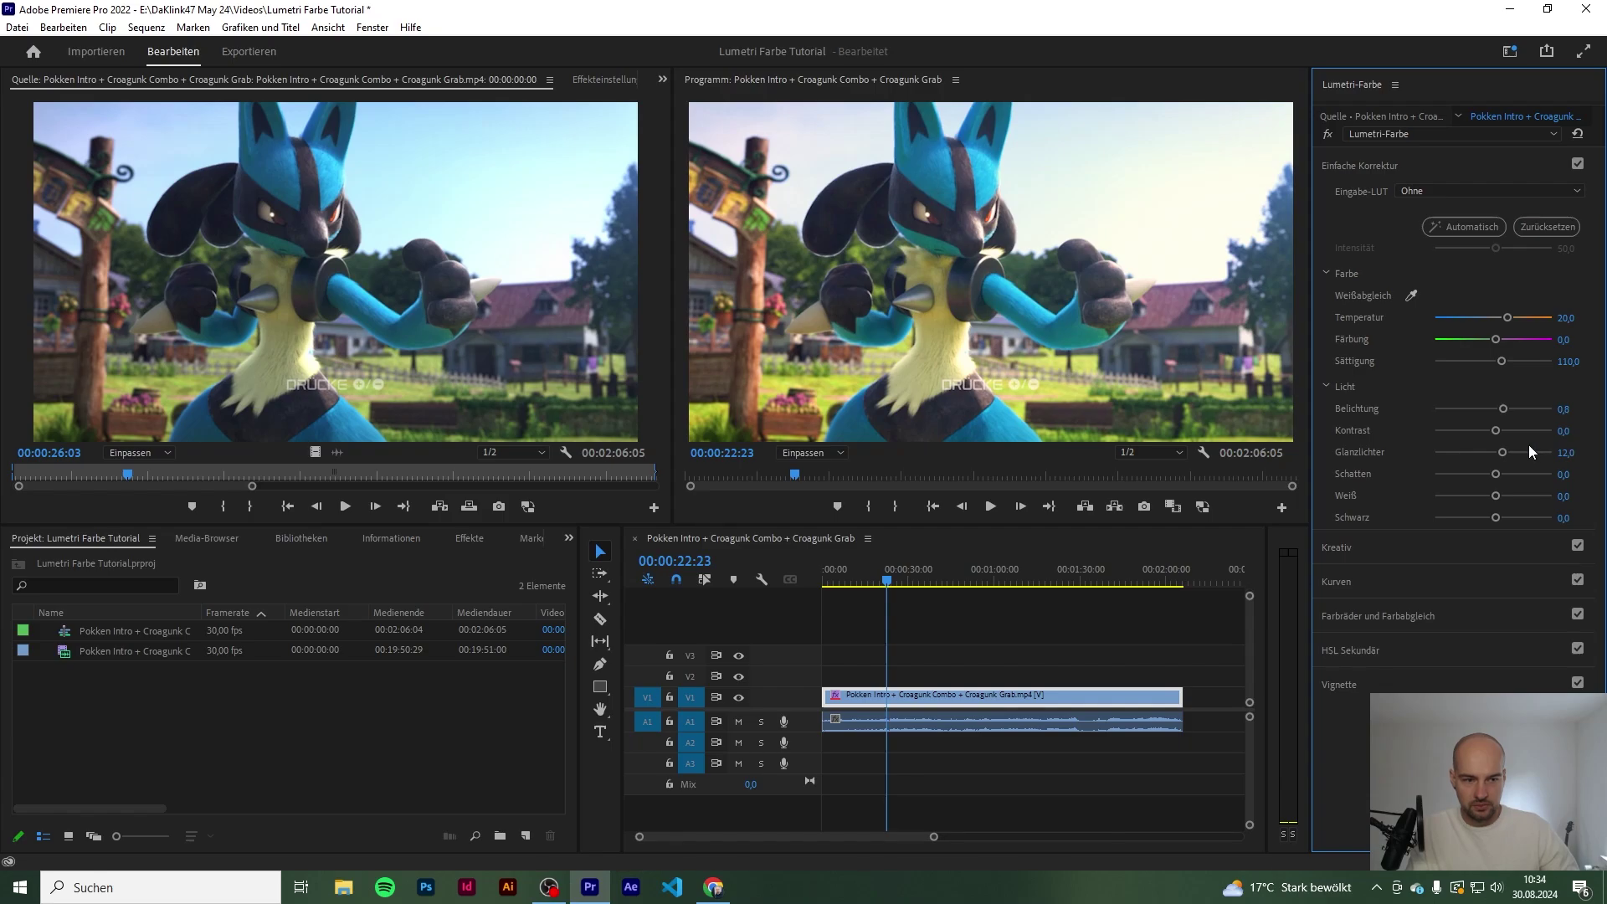
left_click(1563, 473)
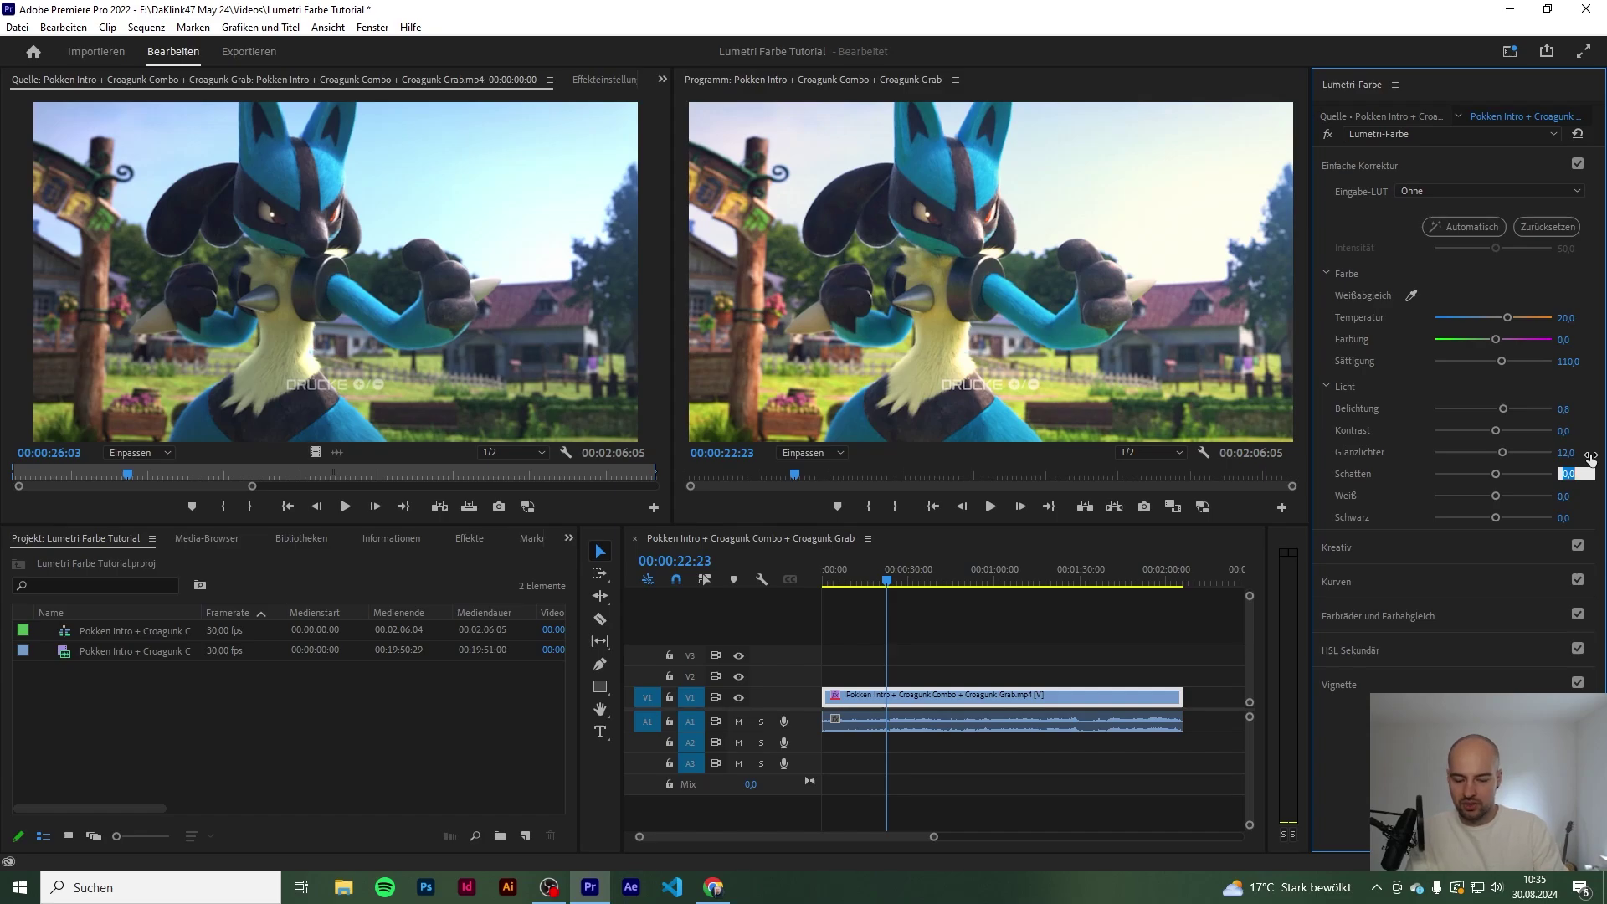
type("-12")
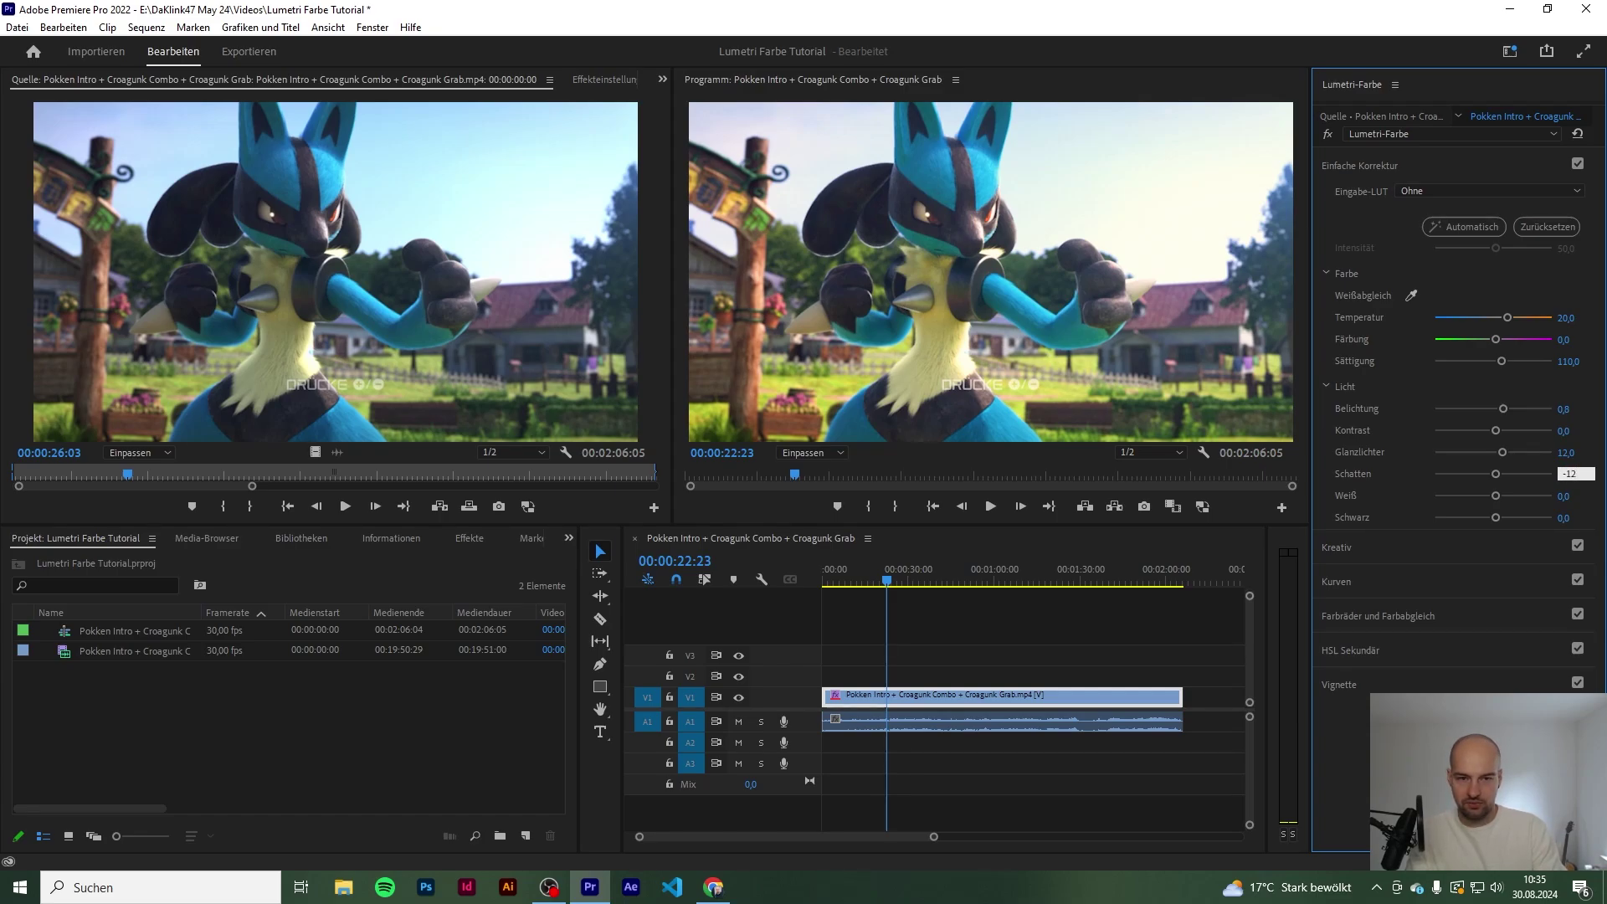
key("Return")
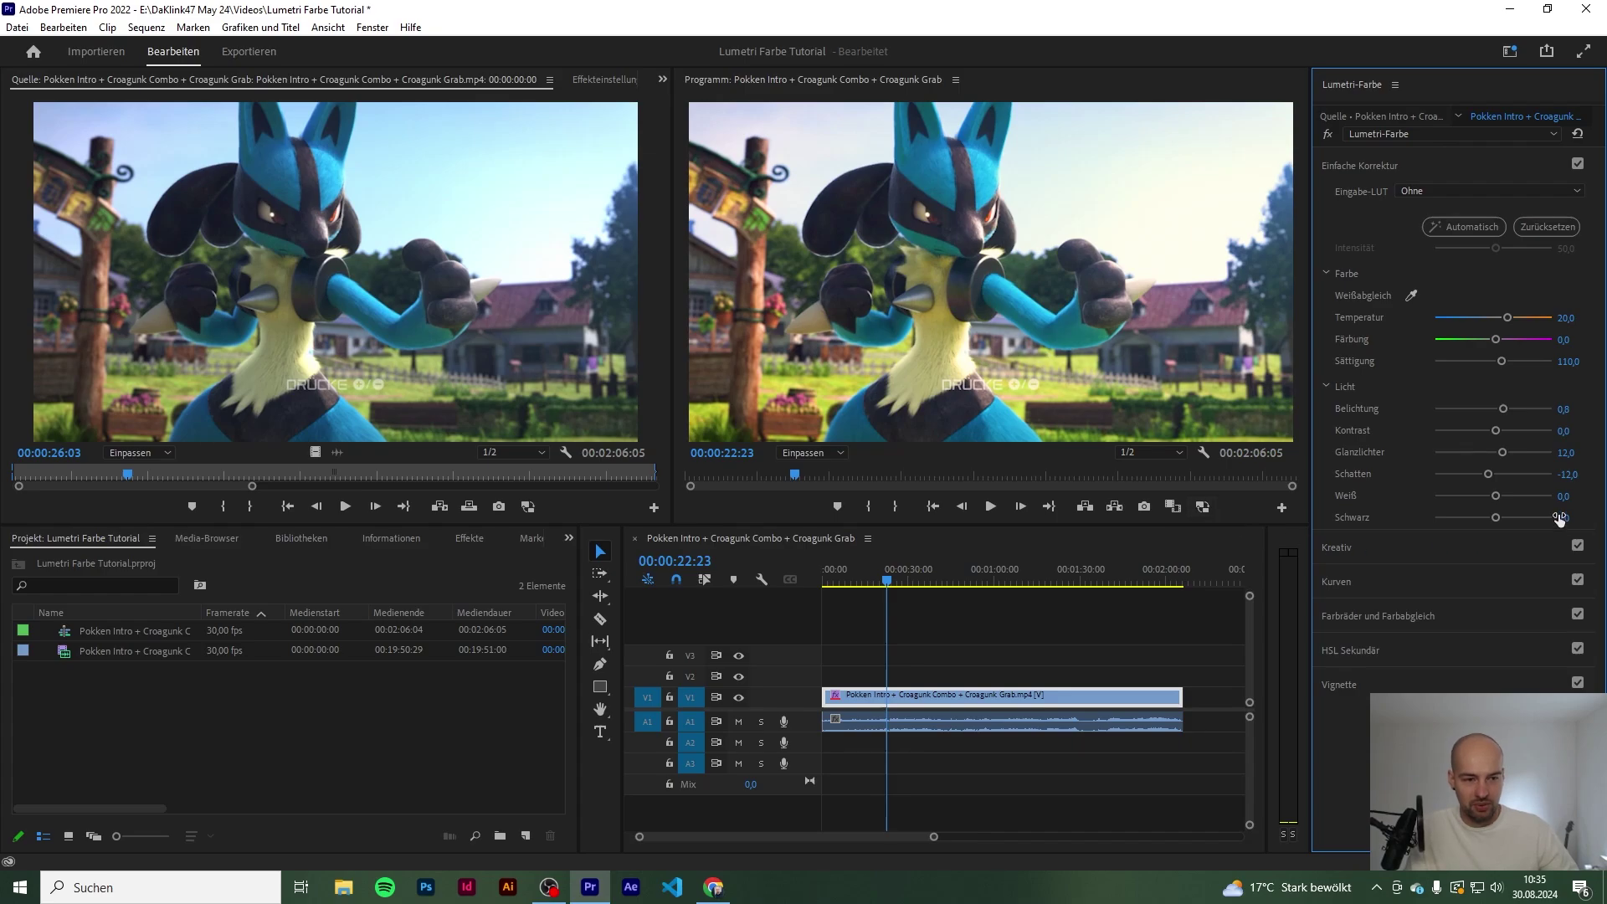
Set whites to 12 and blacks to -12
left_click(1574, 495)
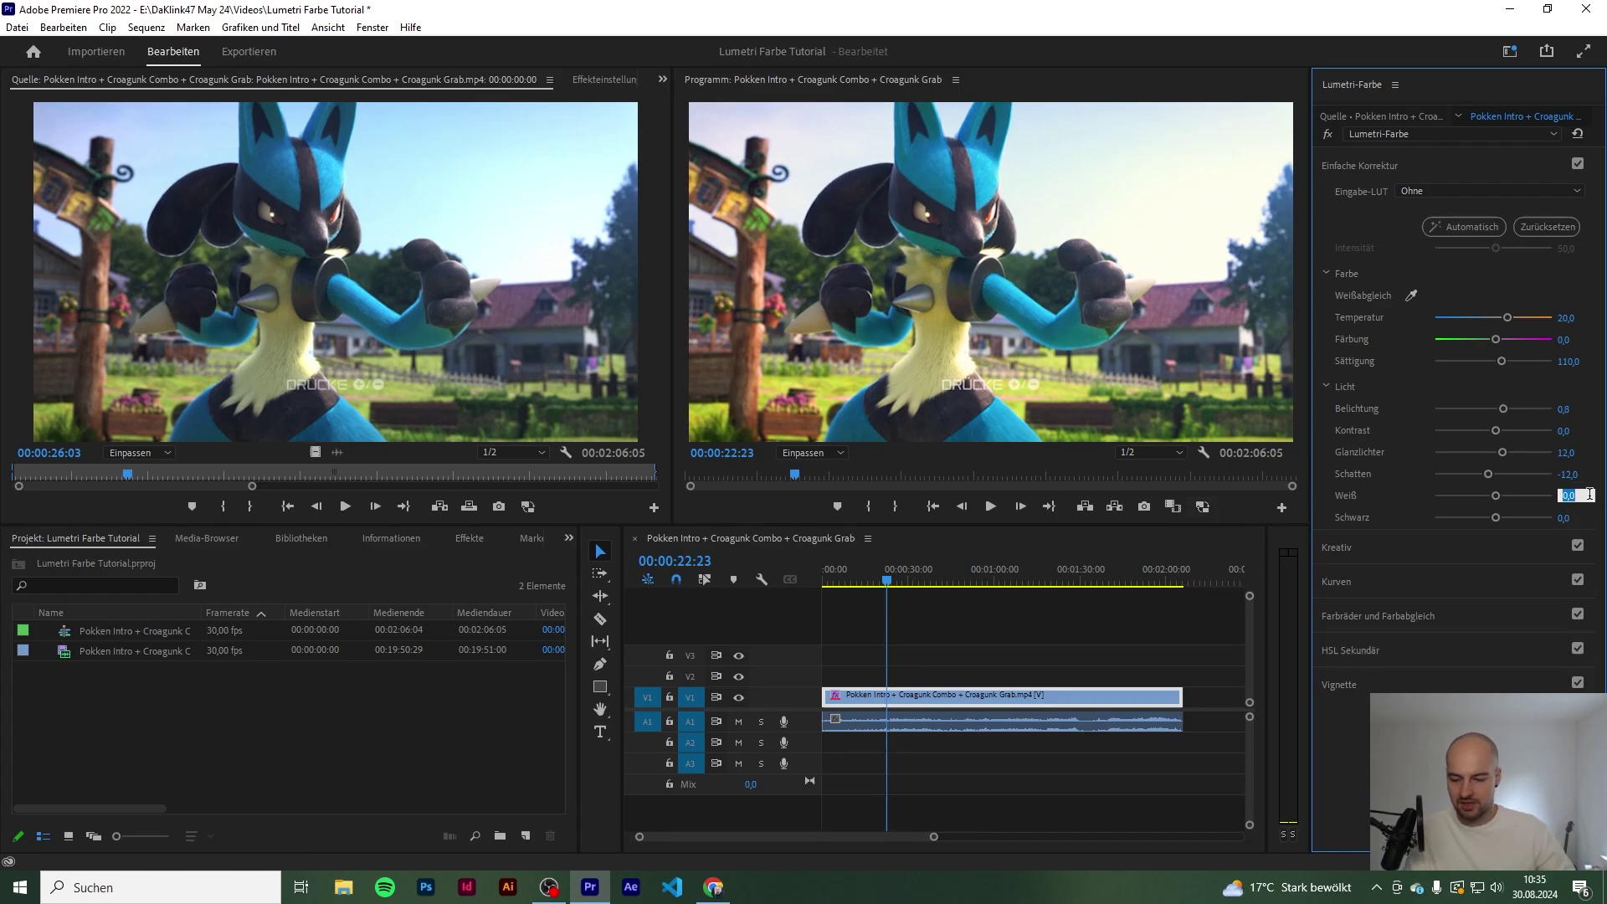
type("12")
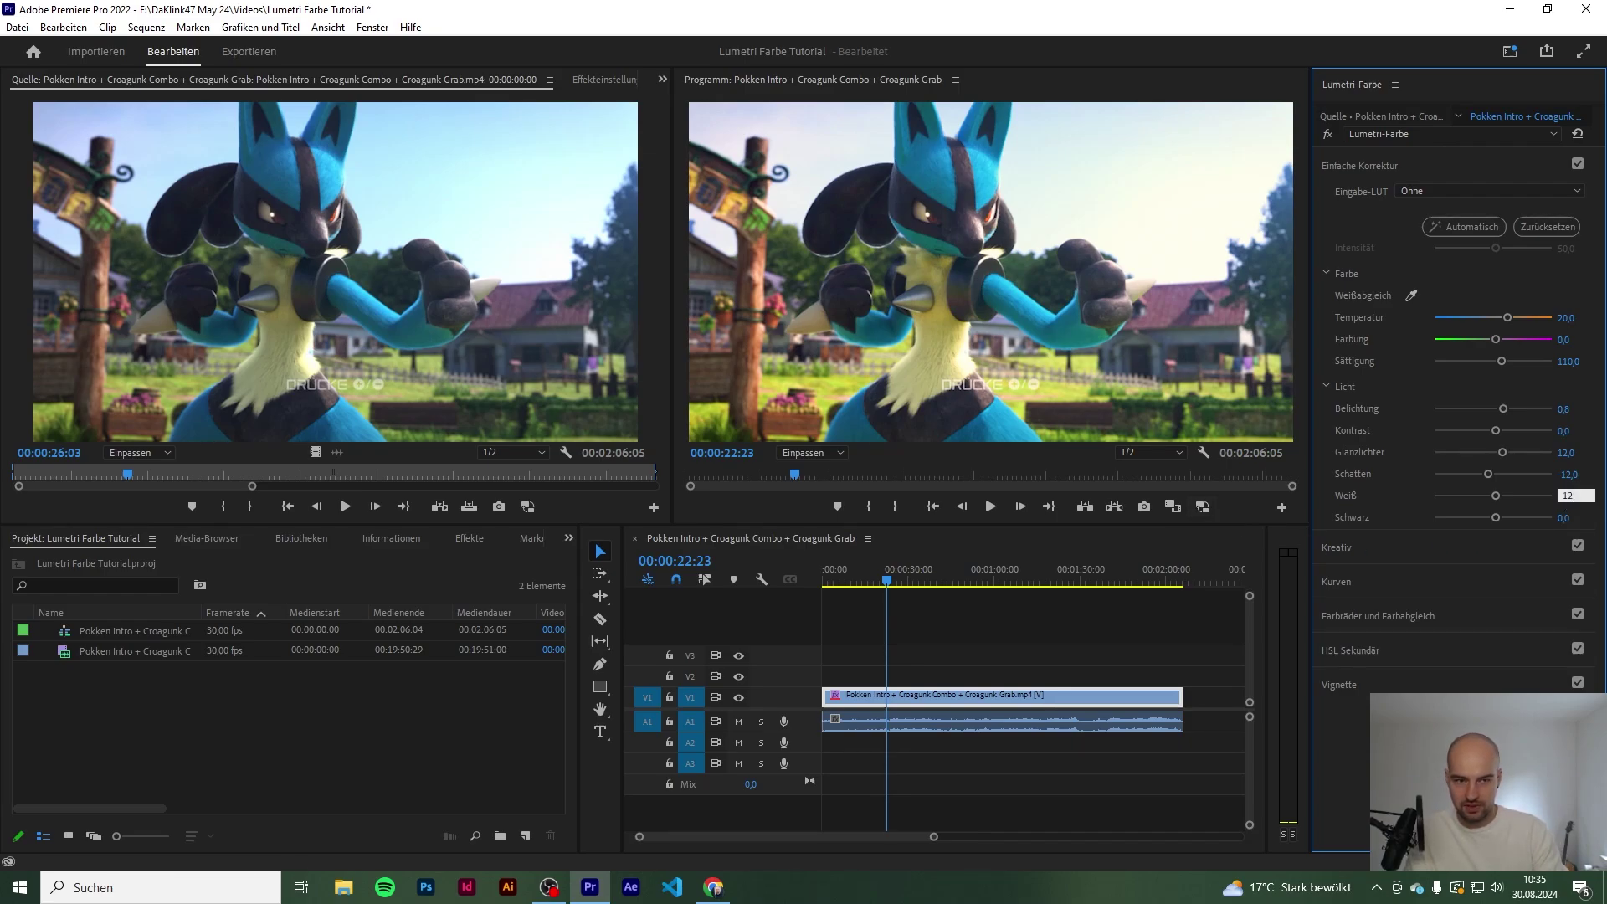
key("Return")
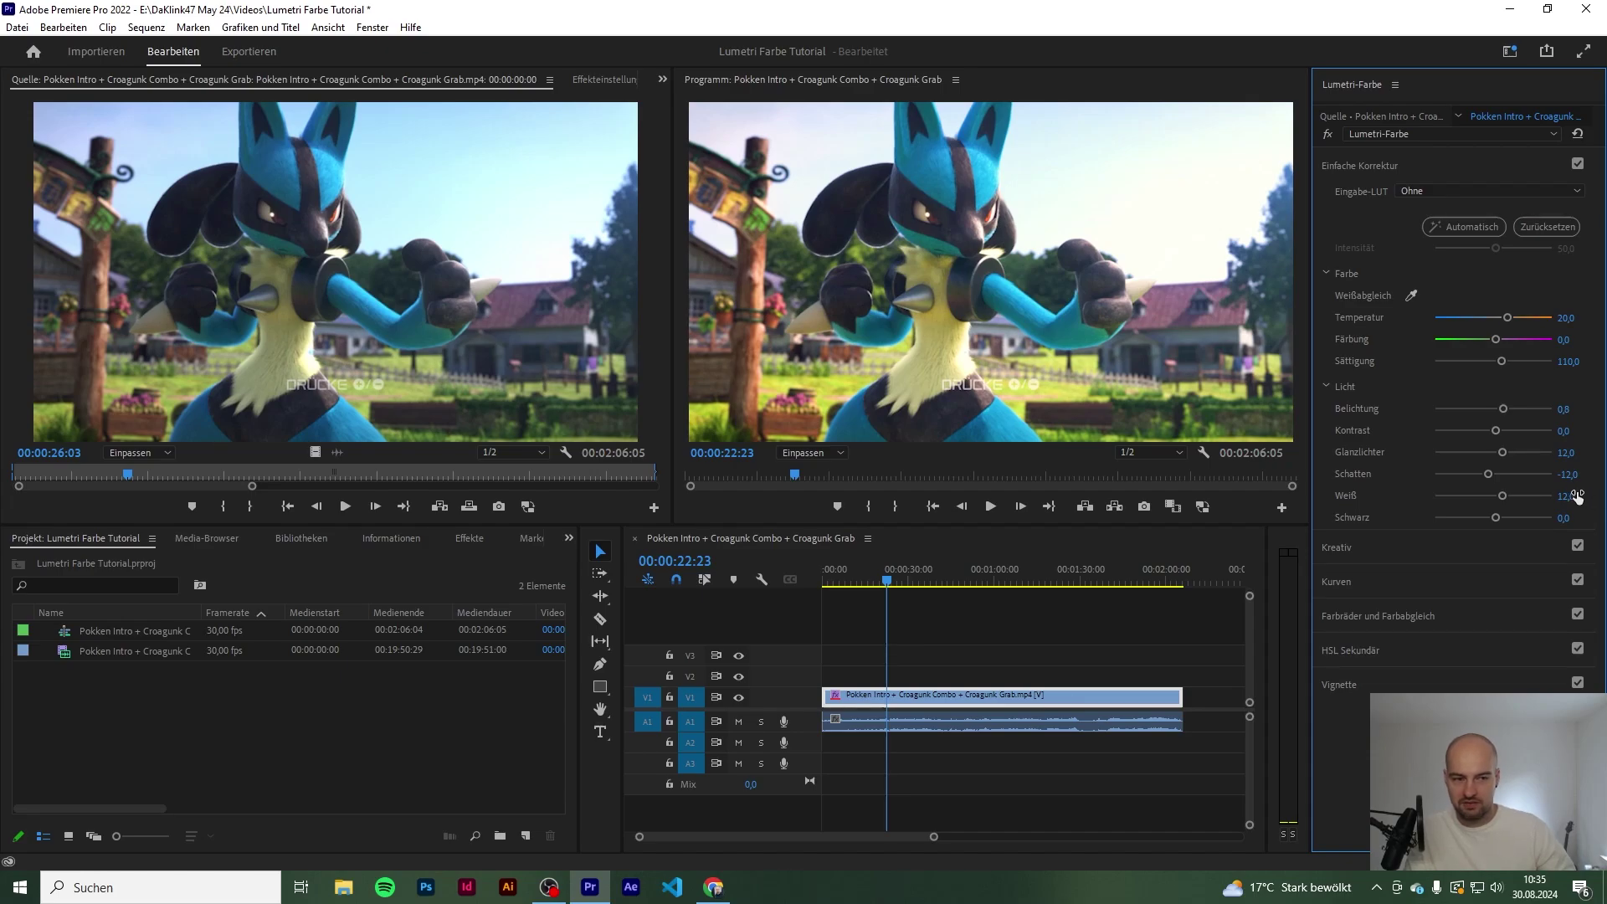
left_click(1563, 517)
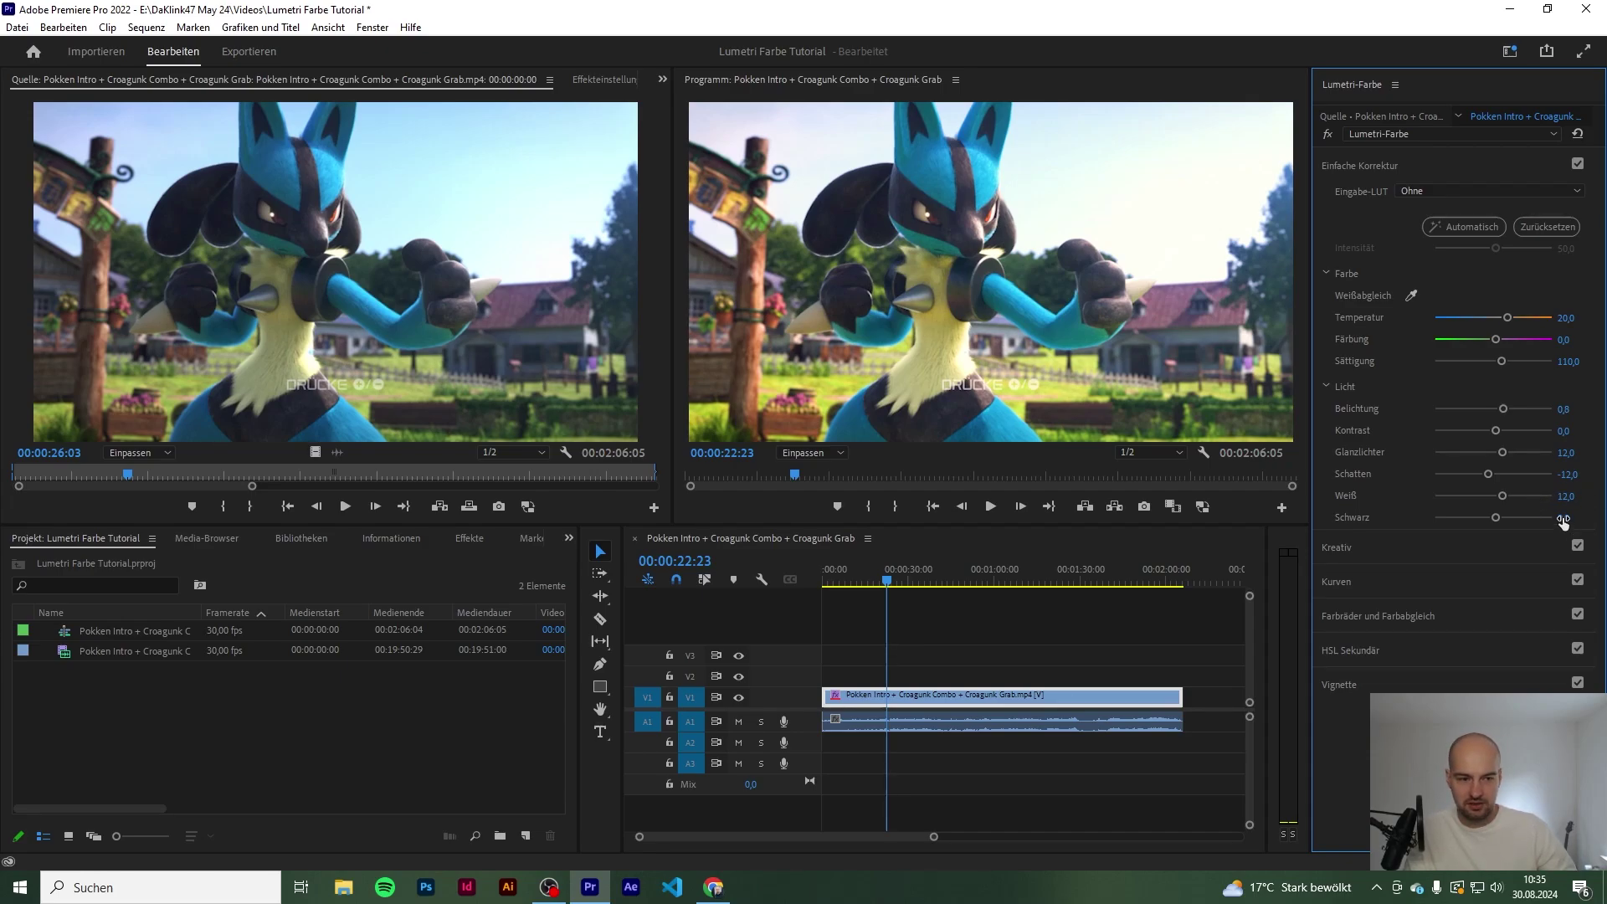
type("-12")
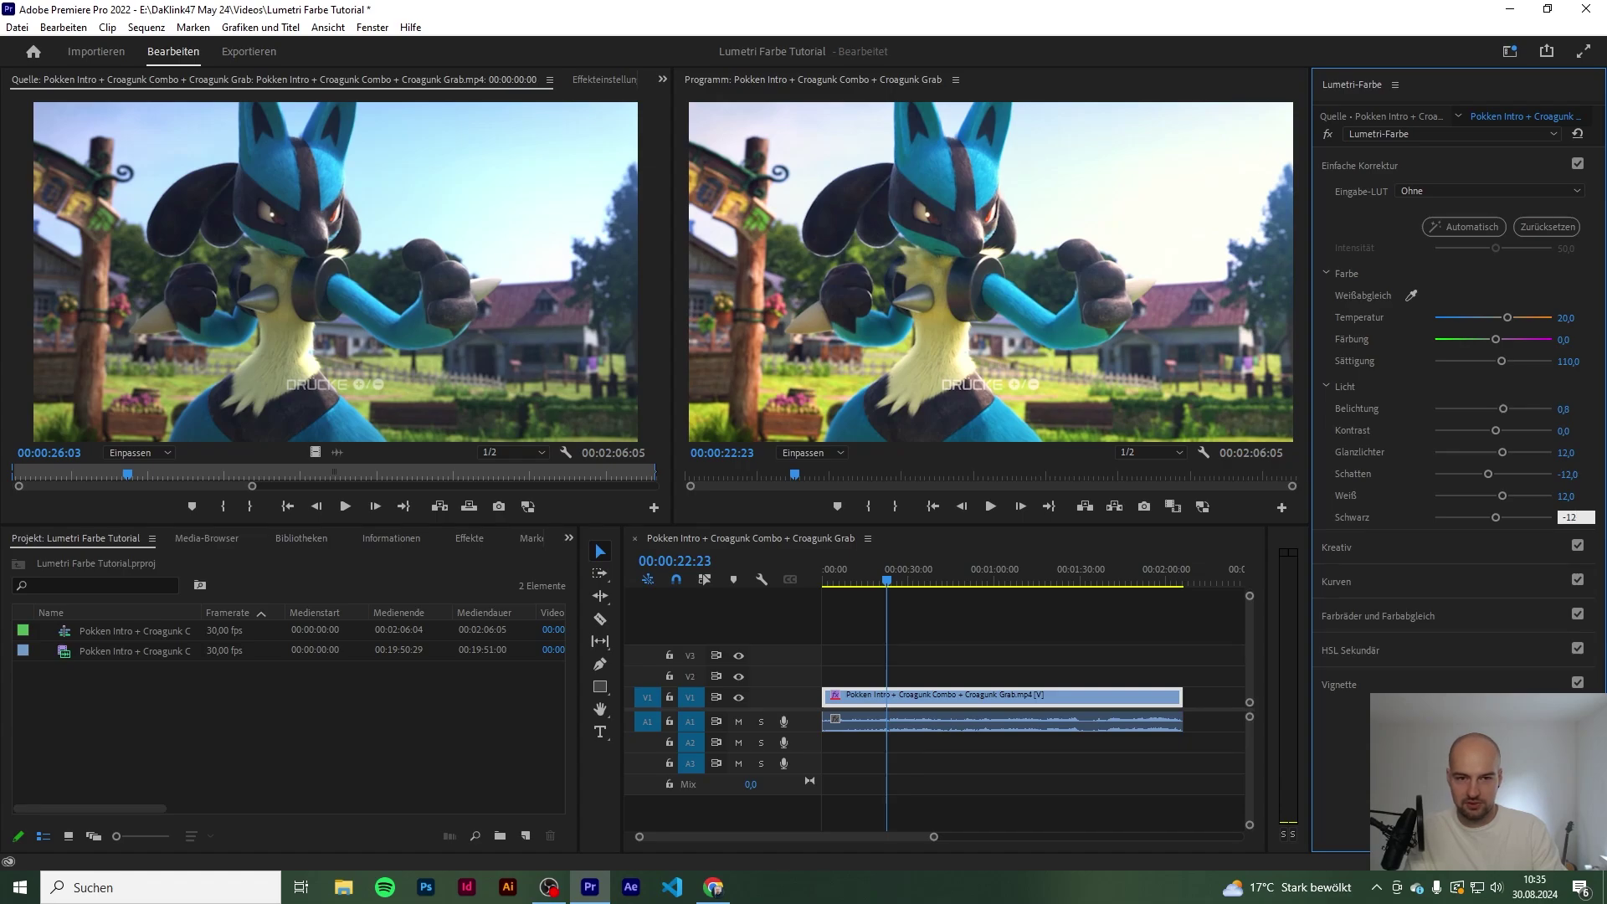
key("Return")
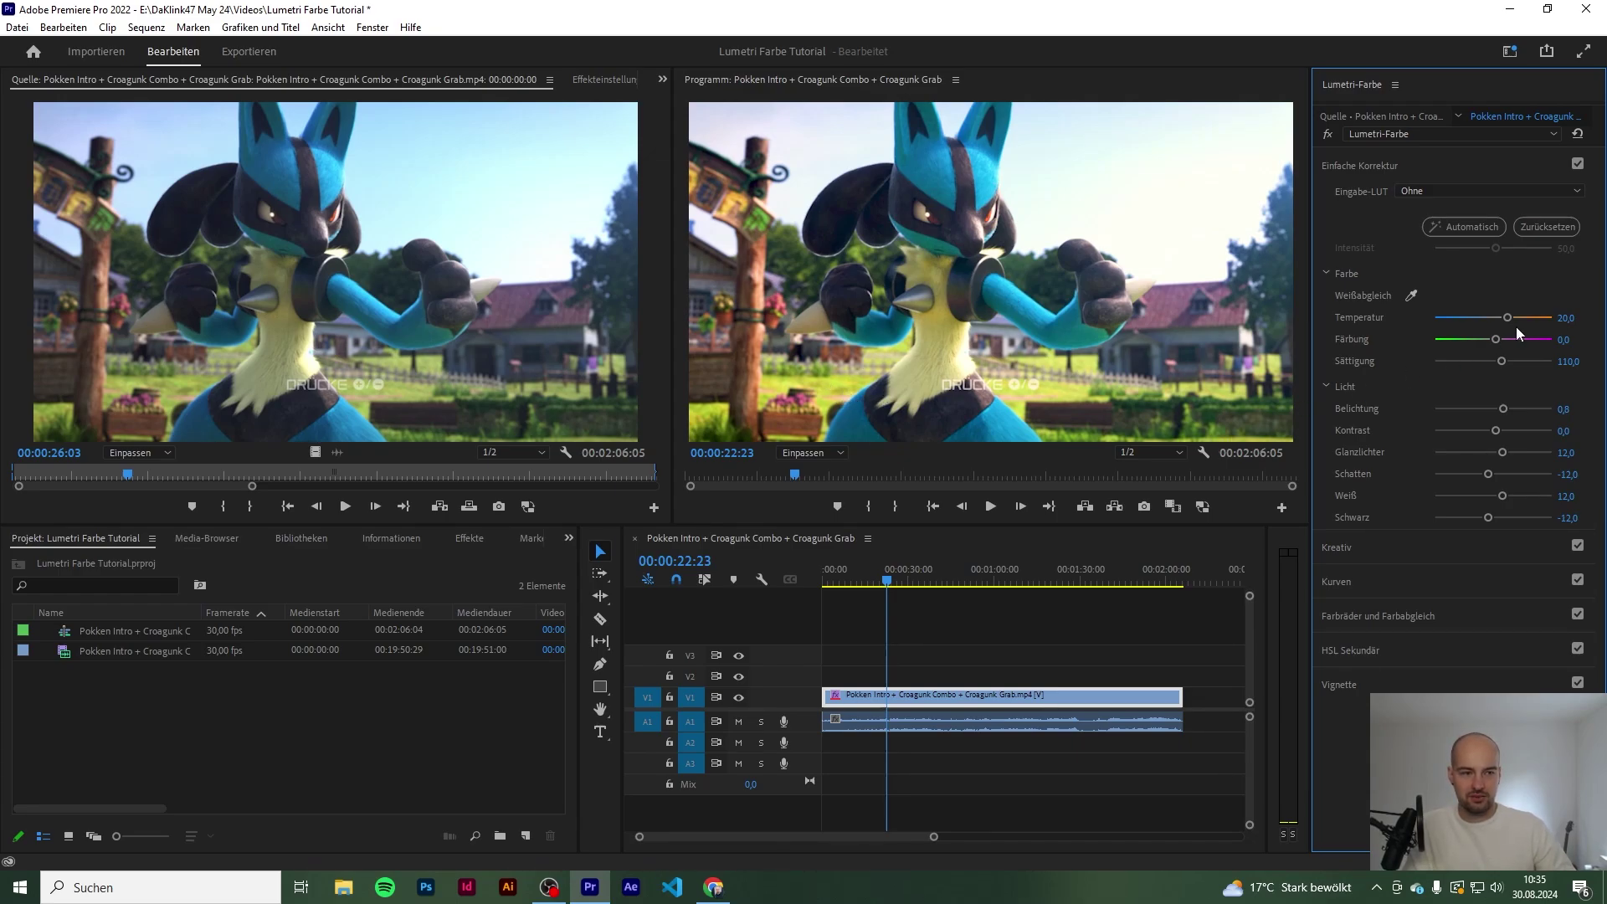
Nudge the Temperature value up from 20 to 25 with the arrow key
left_click(1571, 317)
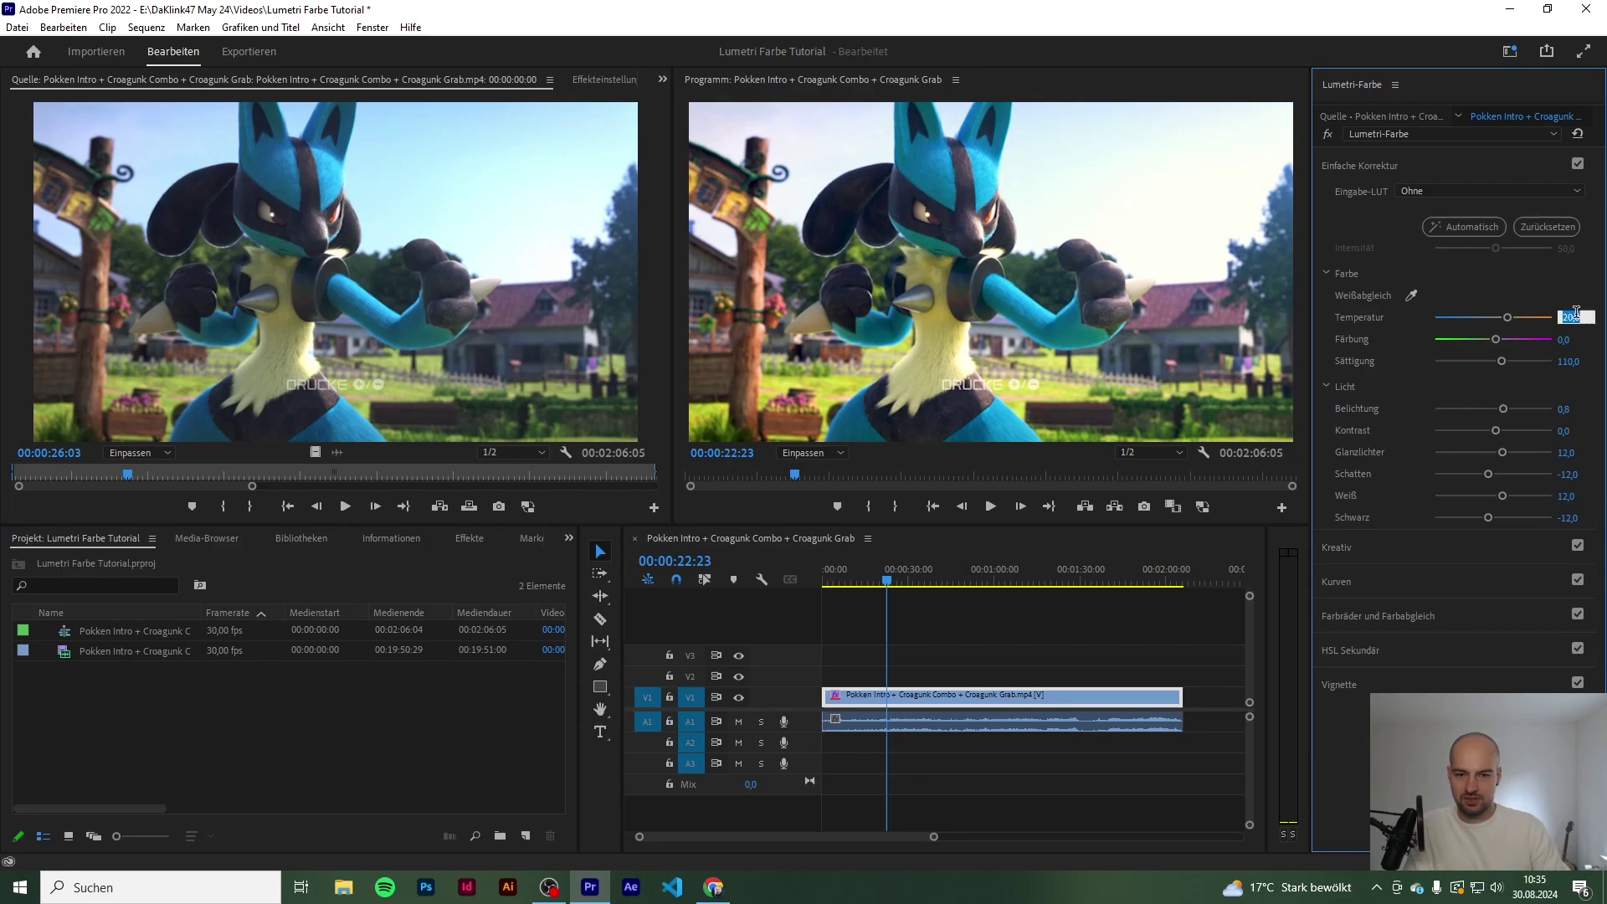
key("Up")
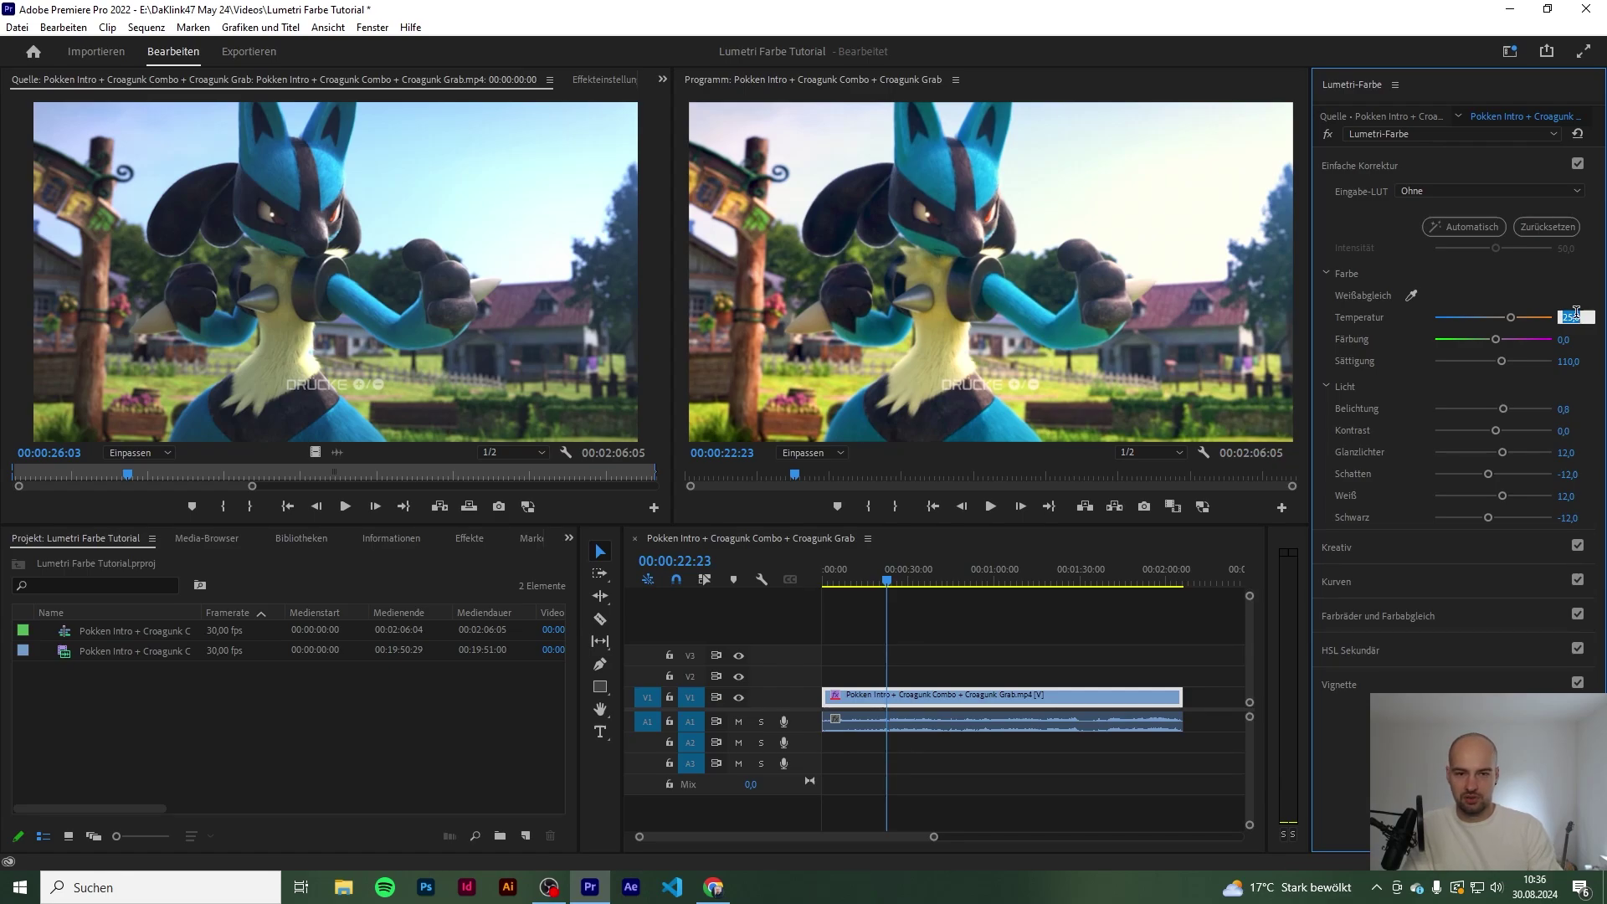
key("Return")
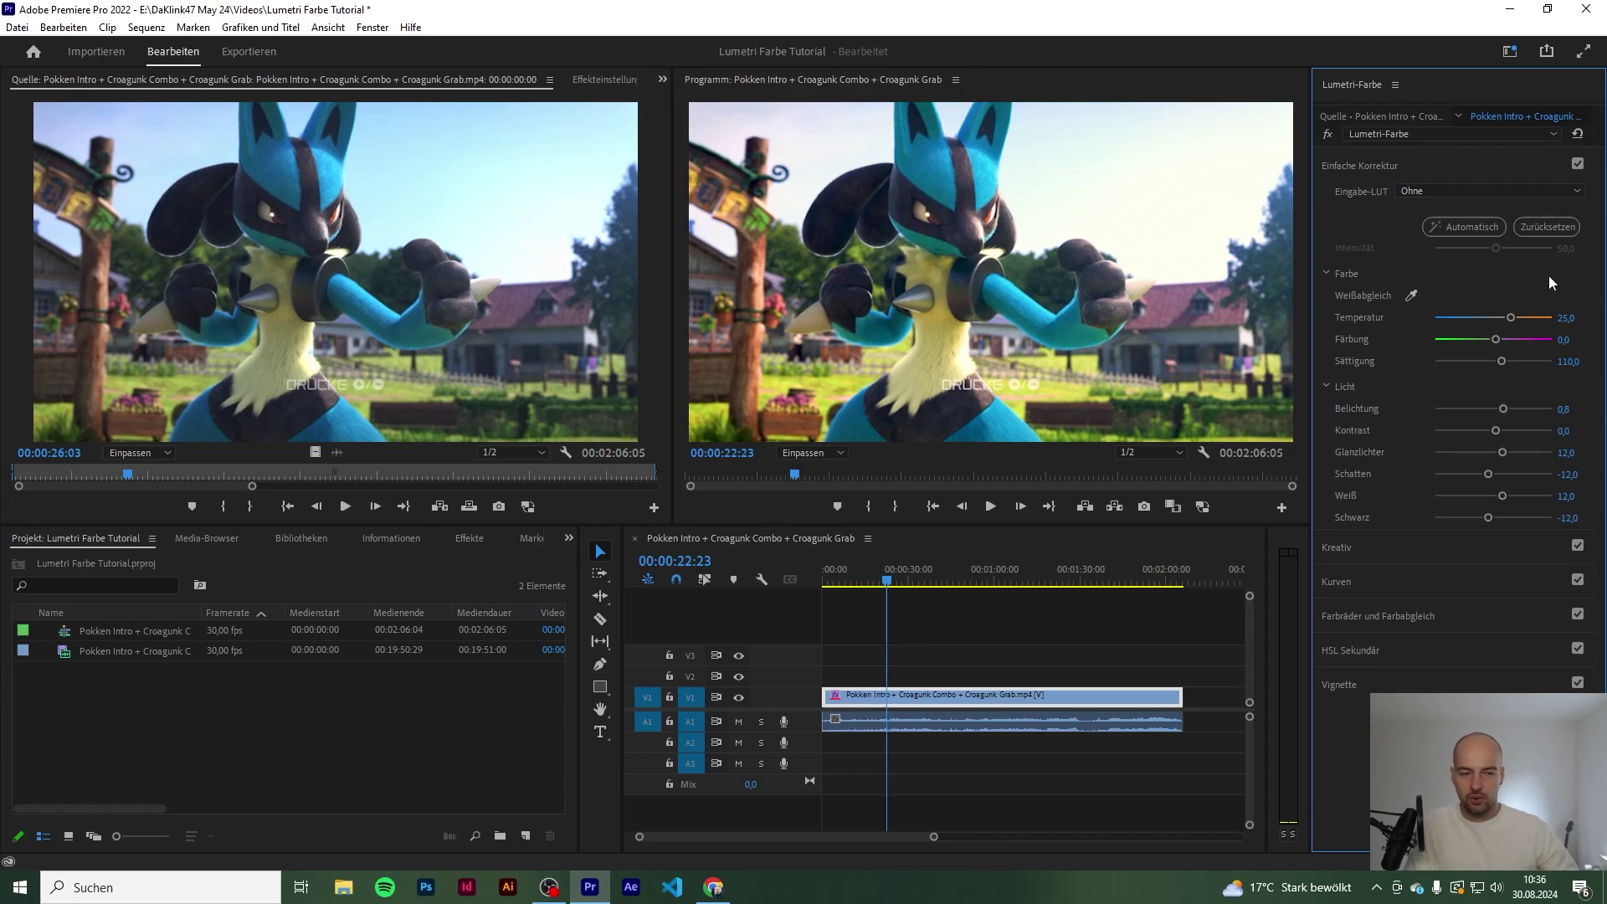
left_click(1577, 165)
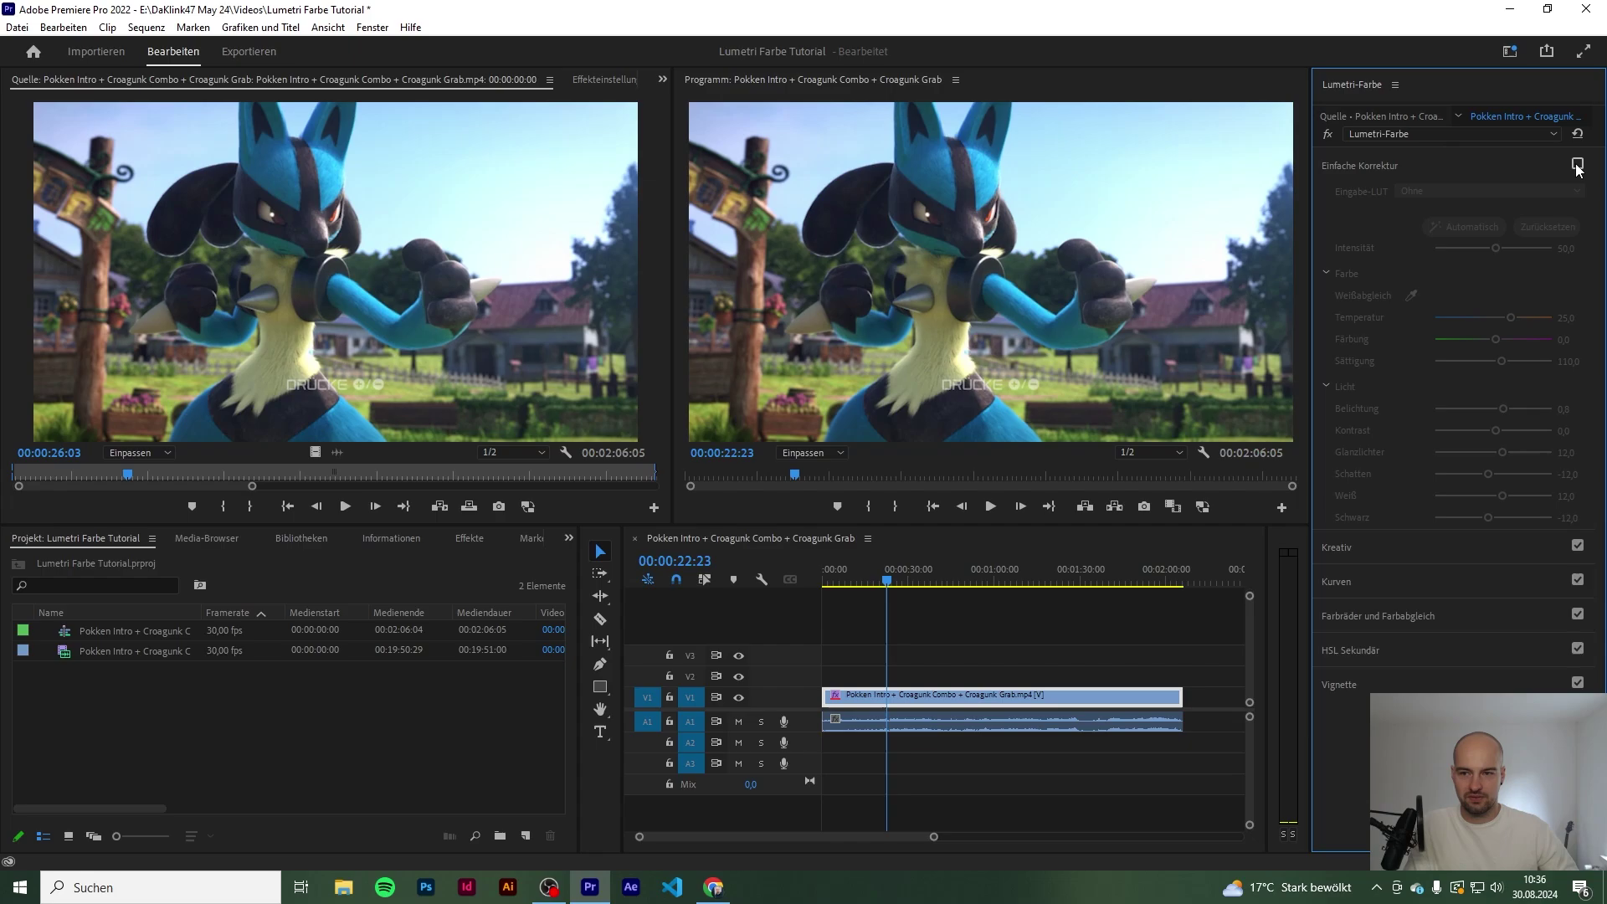
left_click(1577, 165)
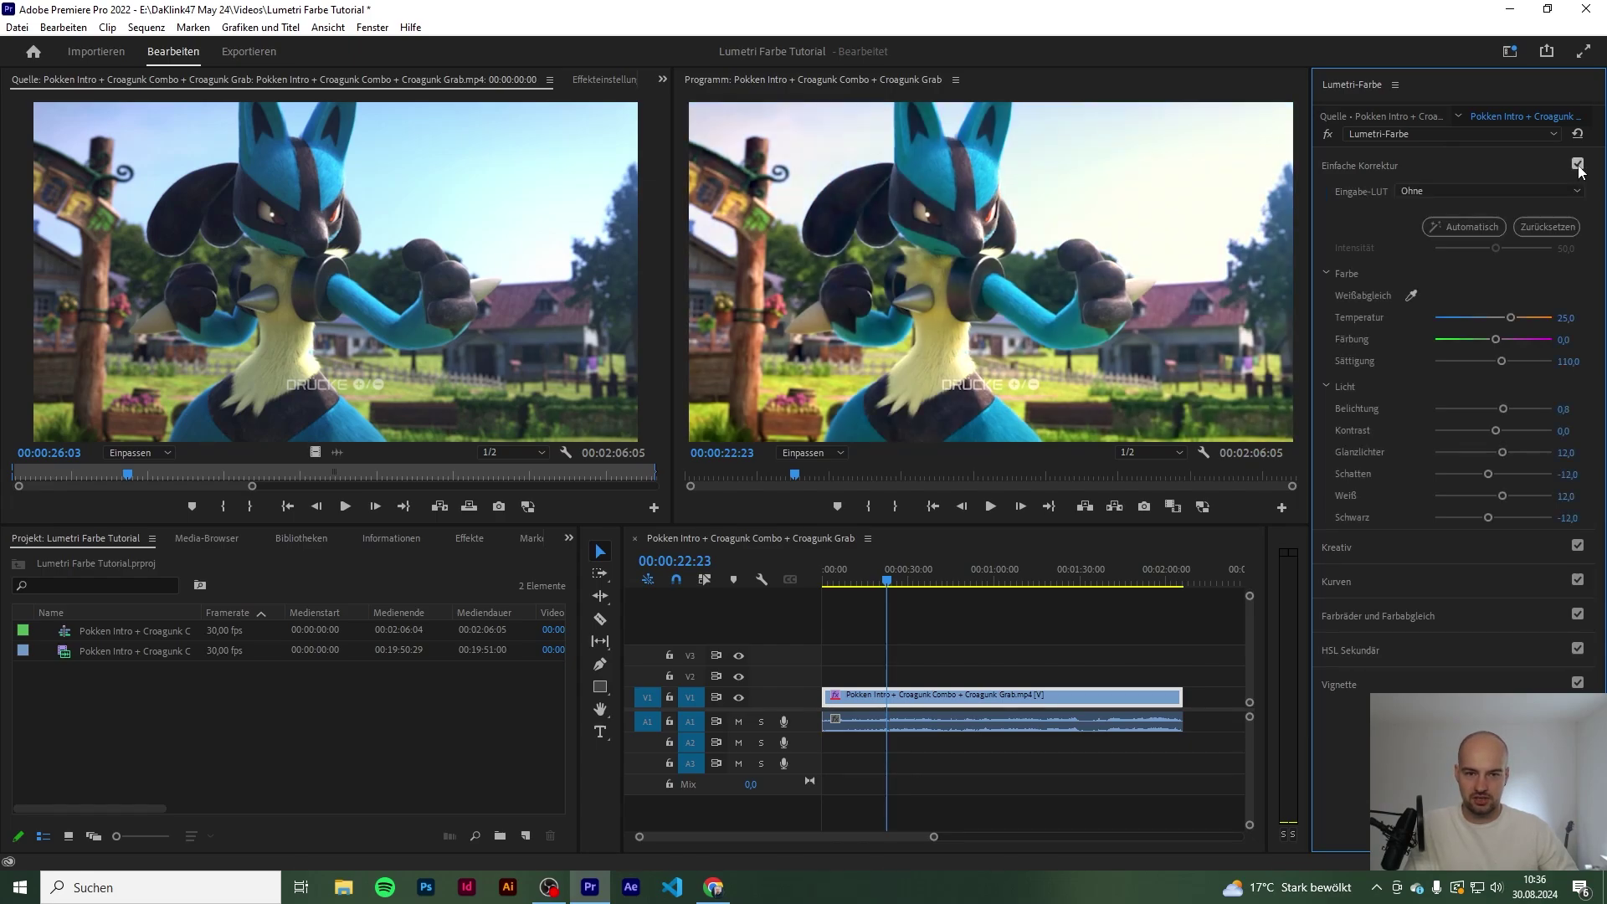
left_click(1578, 166)
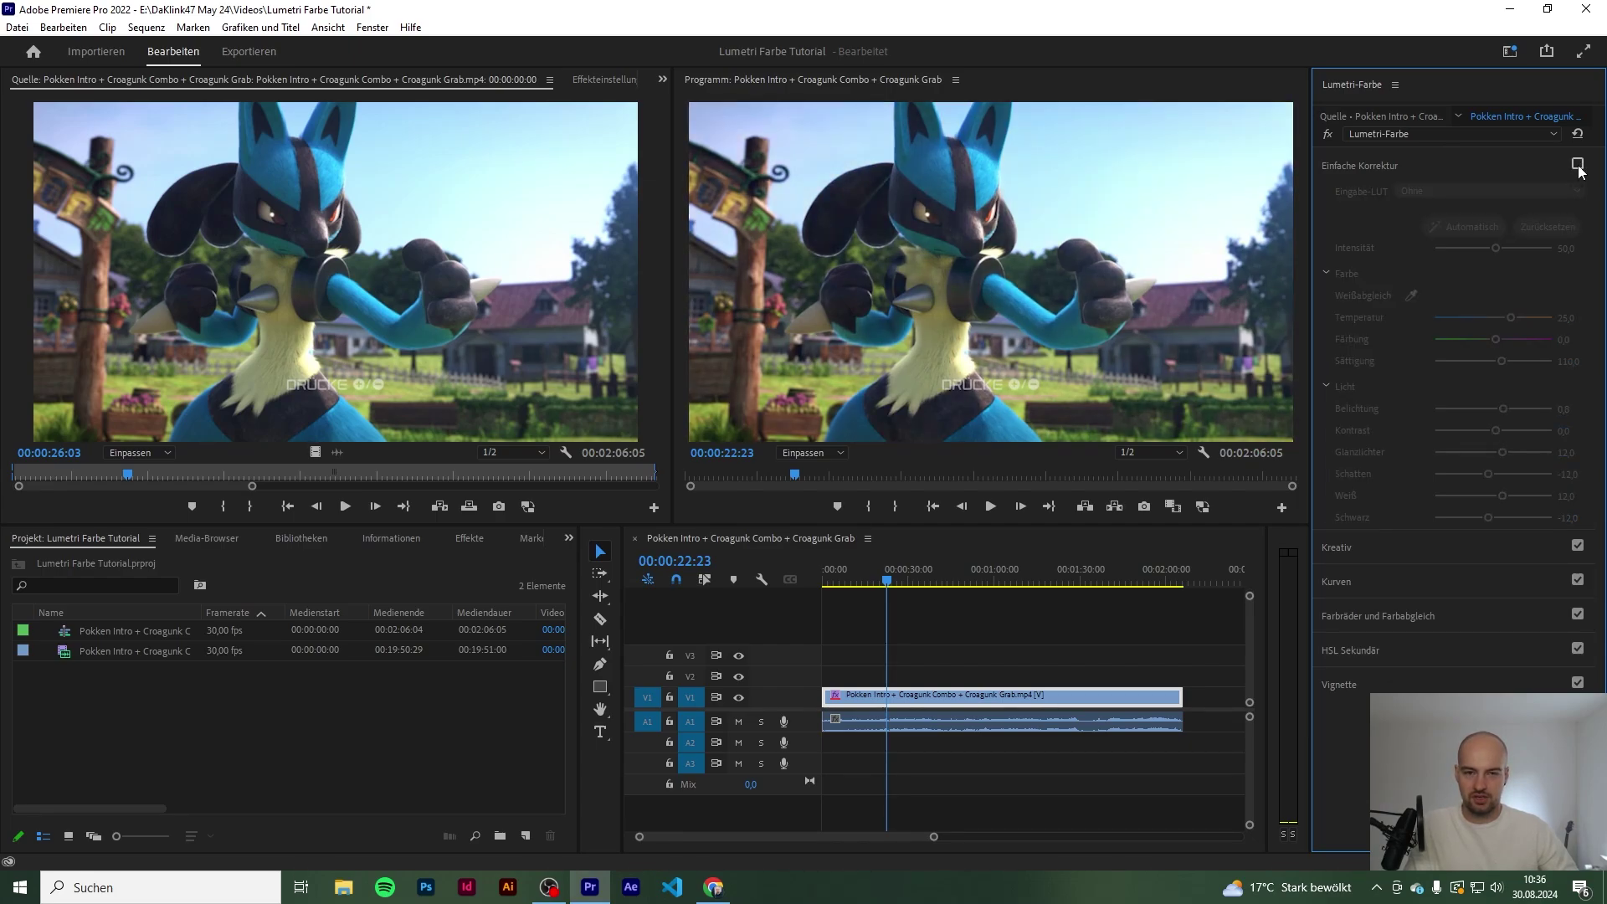
left_click(1578, 167)
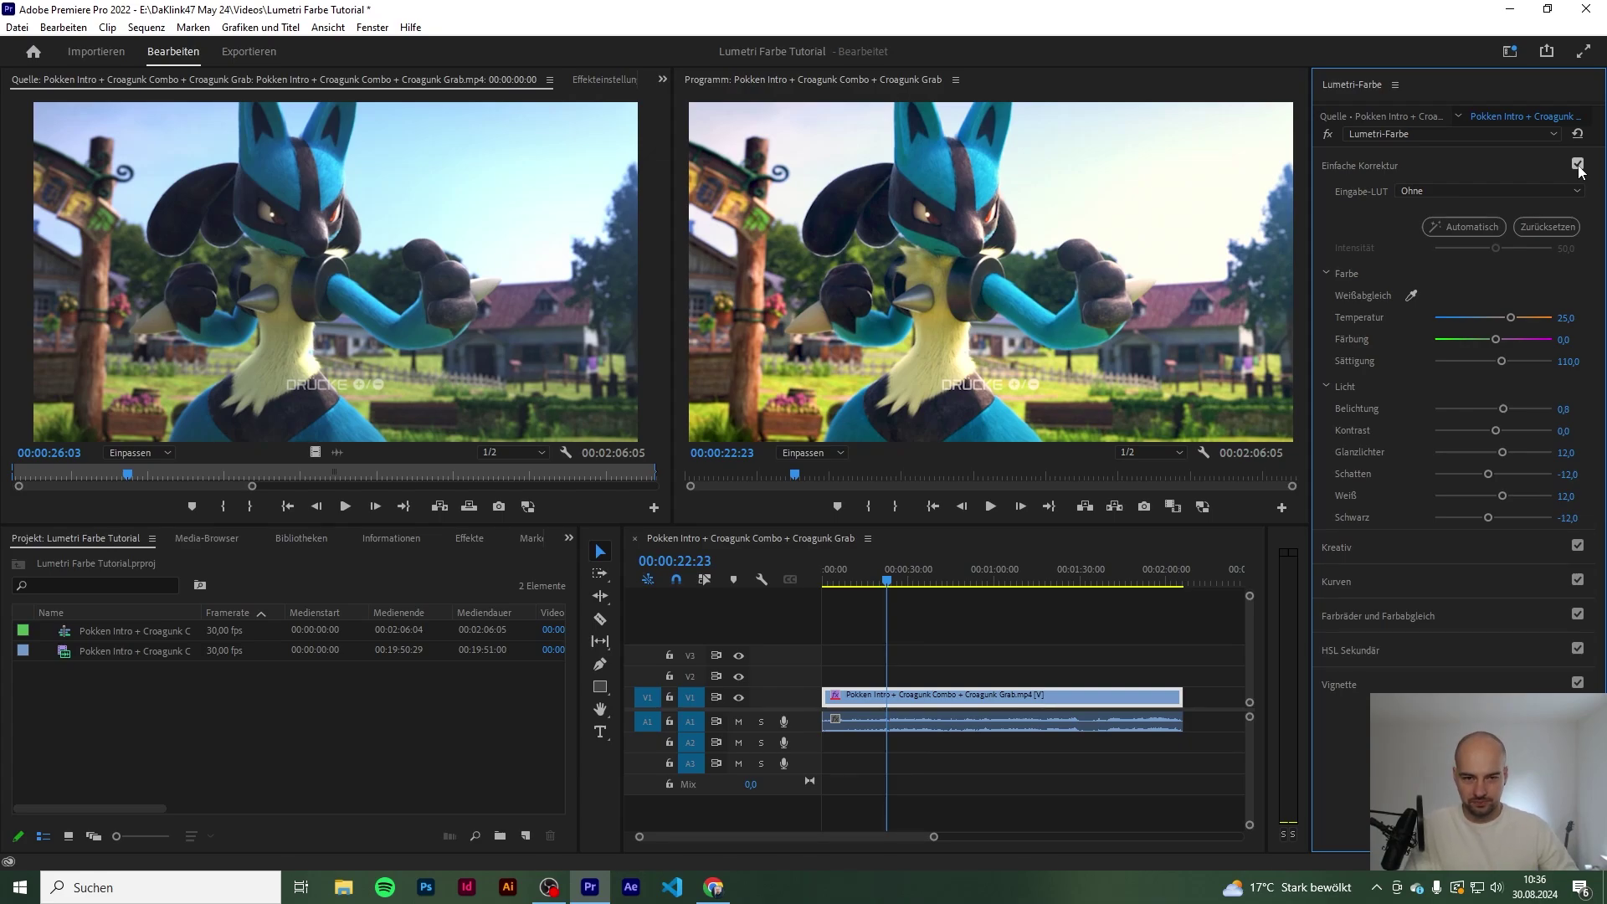
left_click(1578, 166)
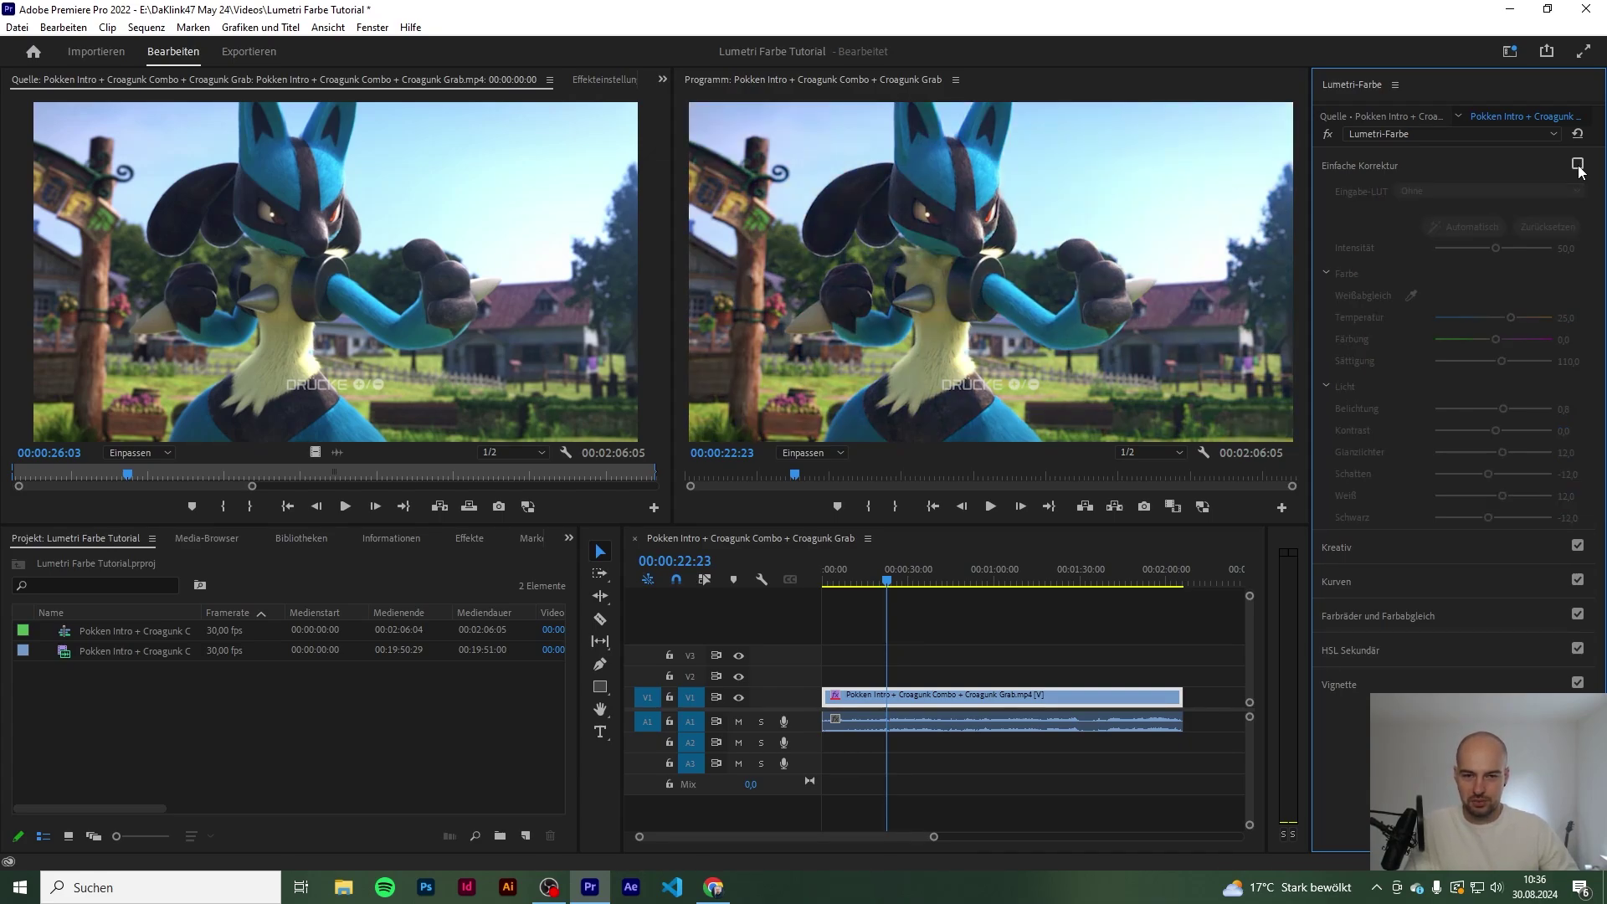
left_click(1578, 167)
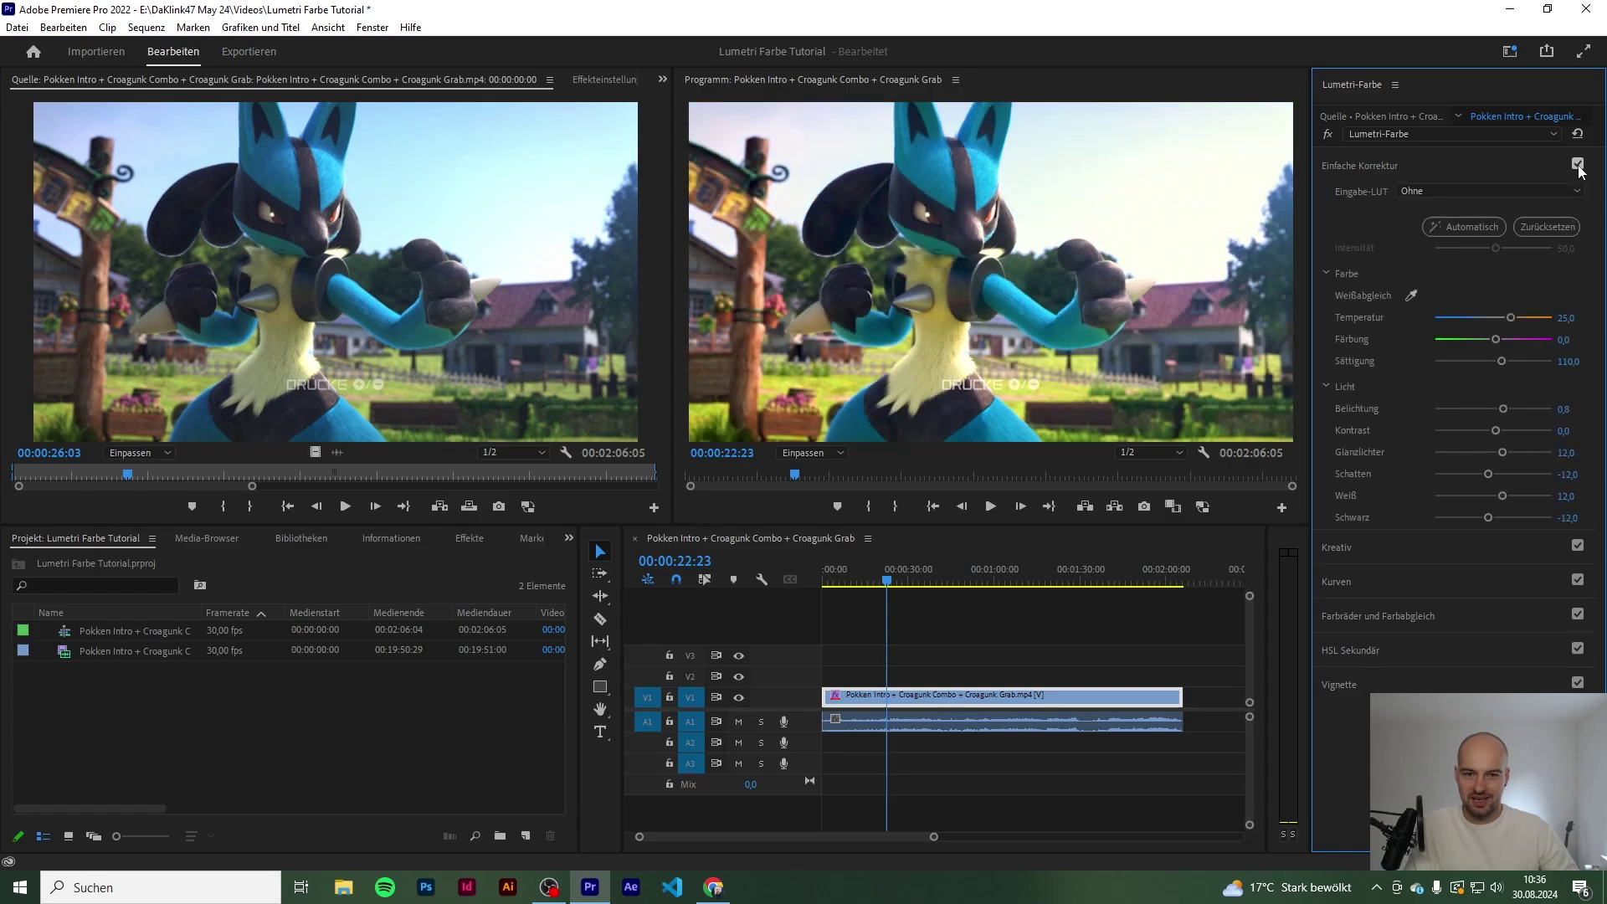
Scrub back to the Lucario shot around 00:00:26 and start playback
left_click_drag(889, 580, 907, 580)
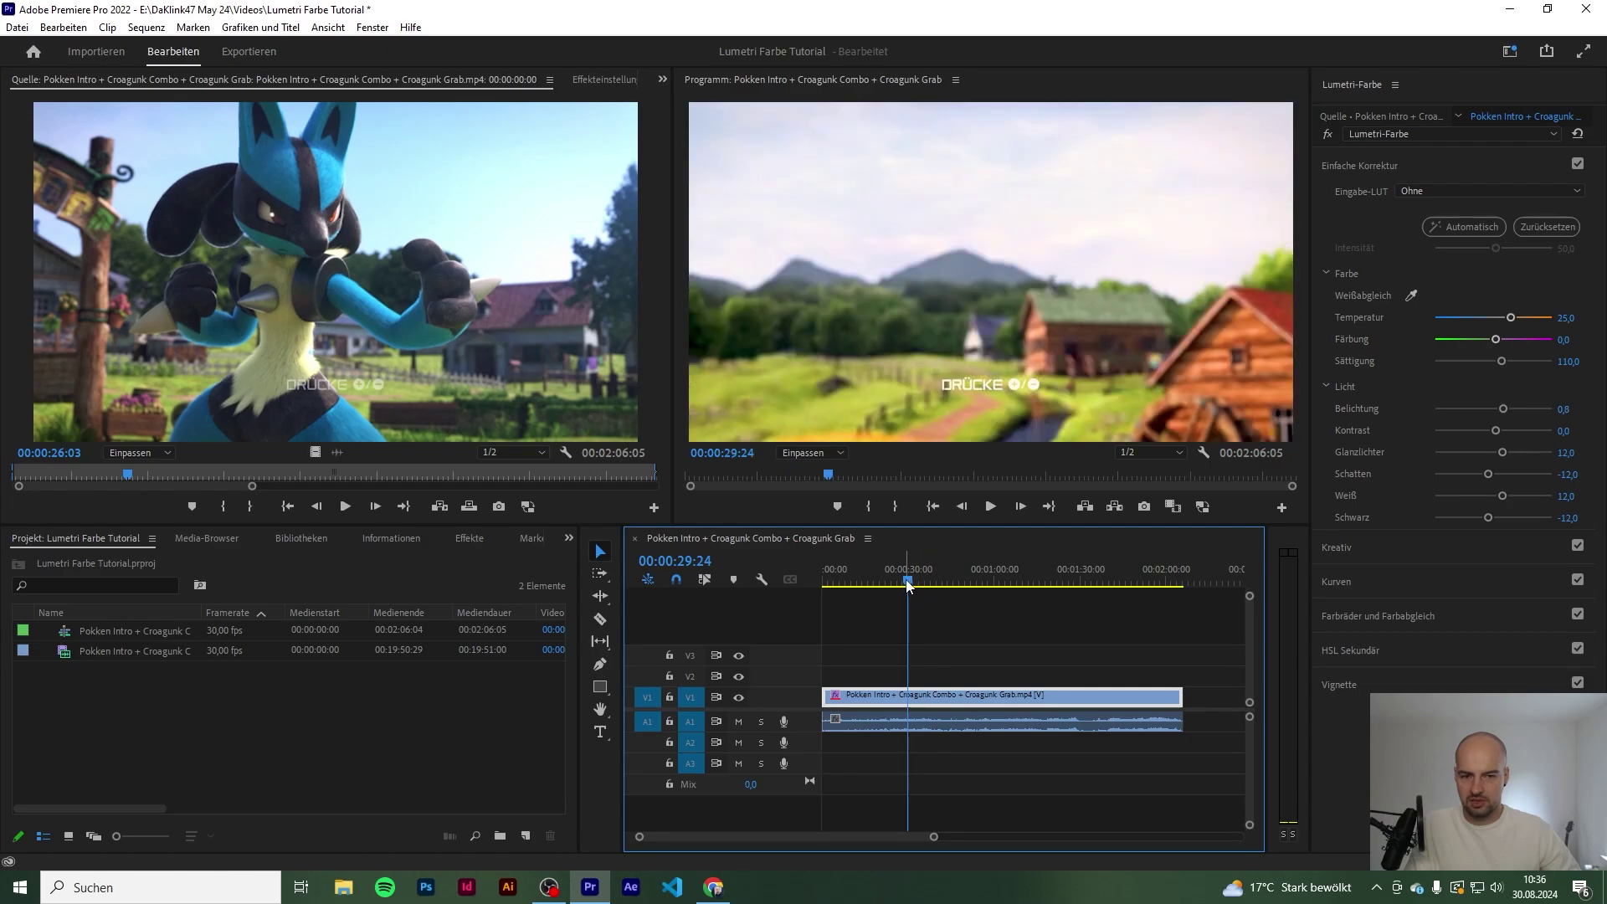
left_click_drag(915, 588, 895, 584)
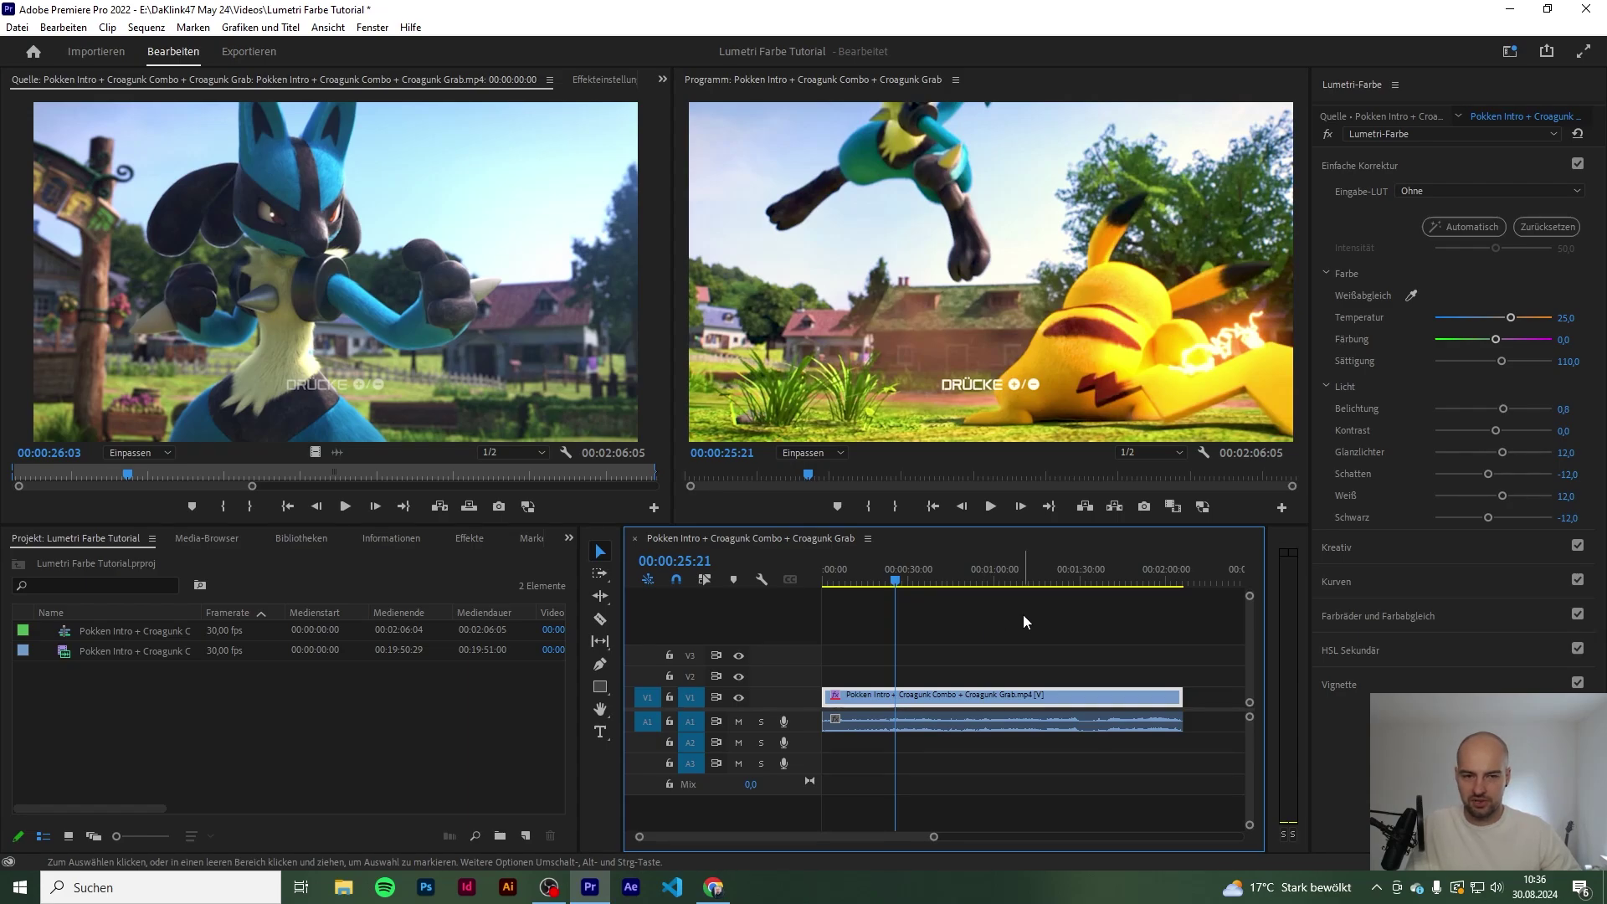
key("space")
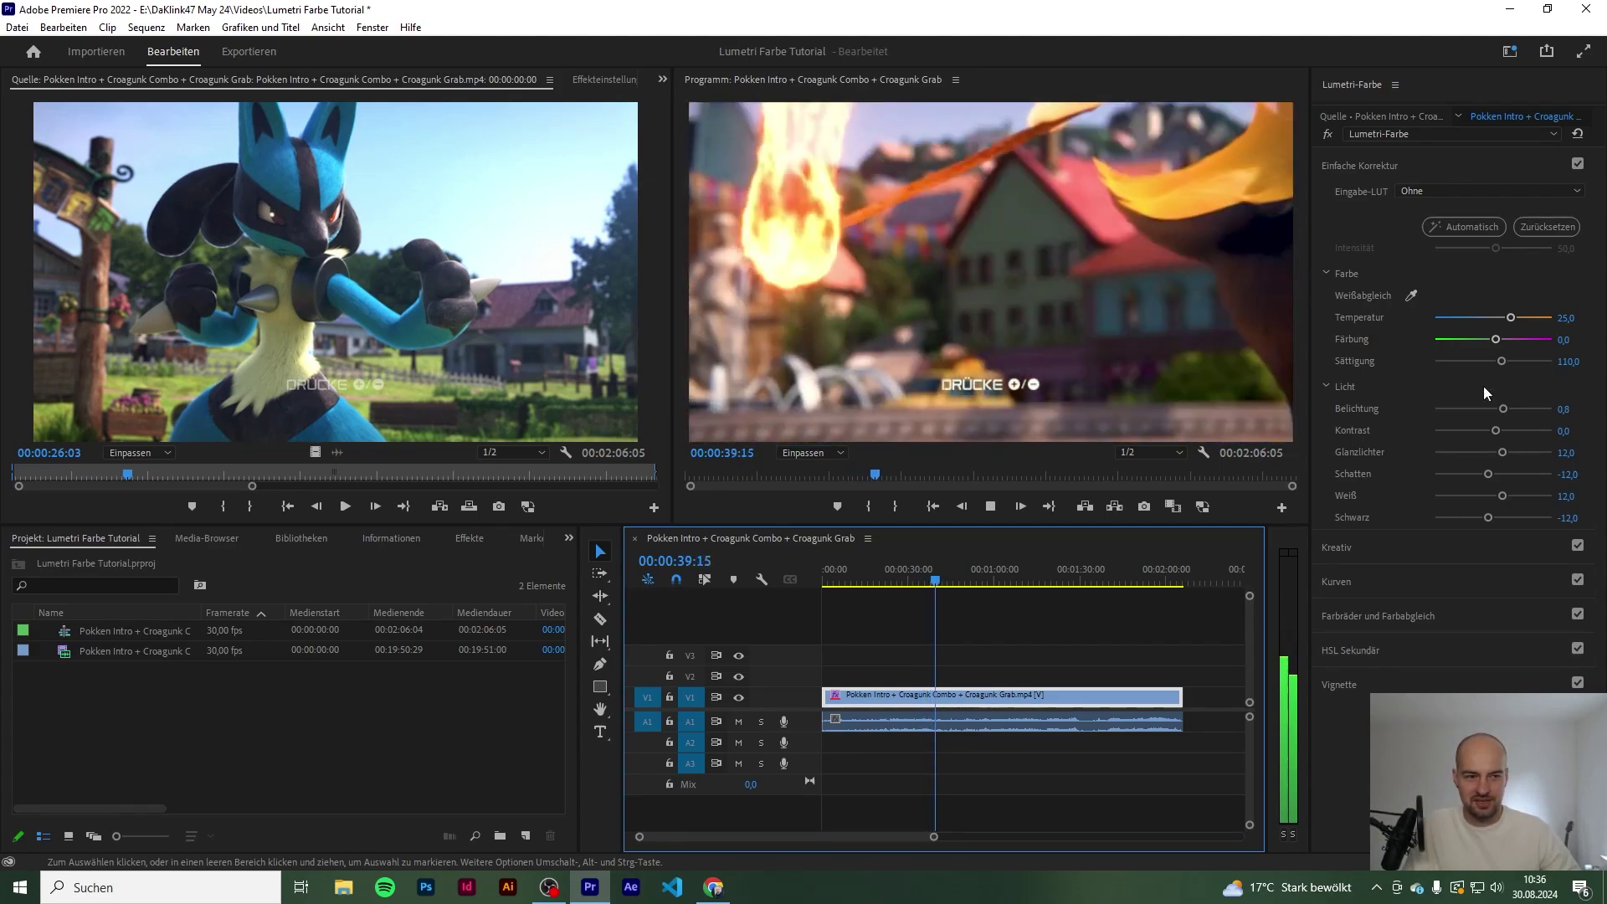
Toggle Basic Correction off and on during playback, then stop as the video fades white
left_click(1578, 165)
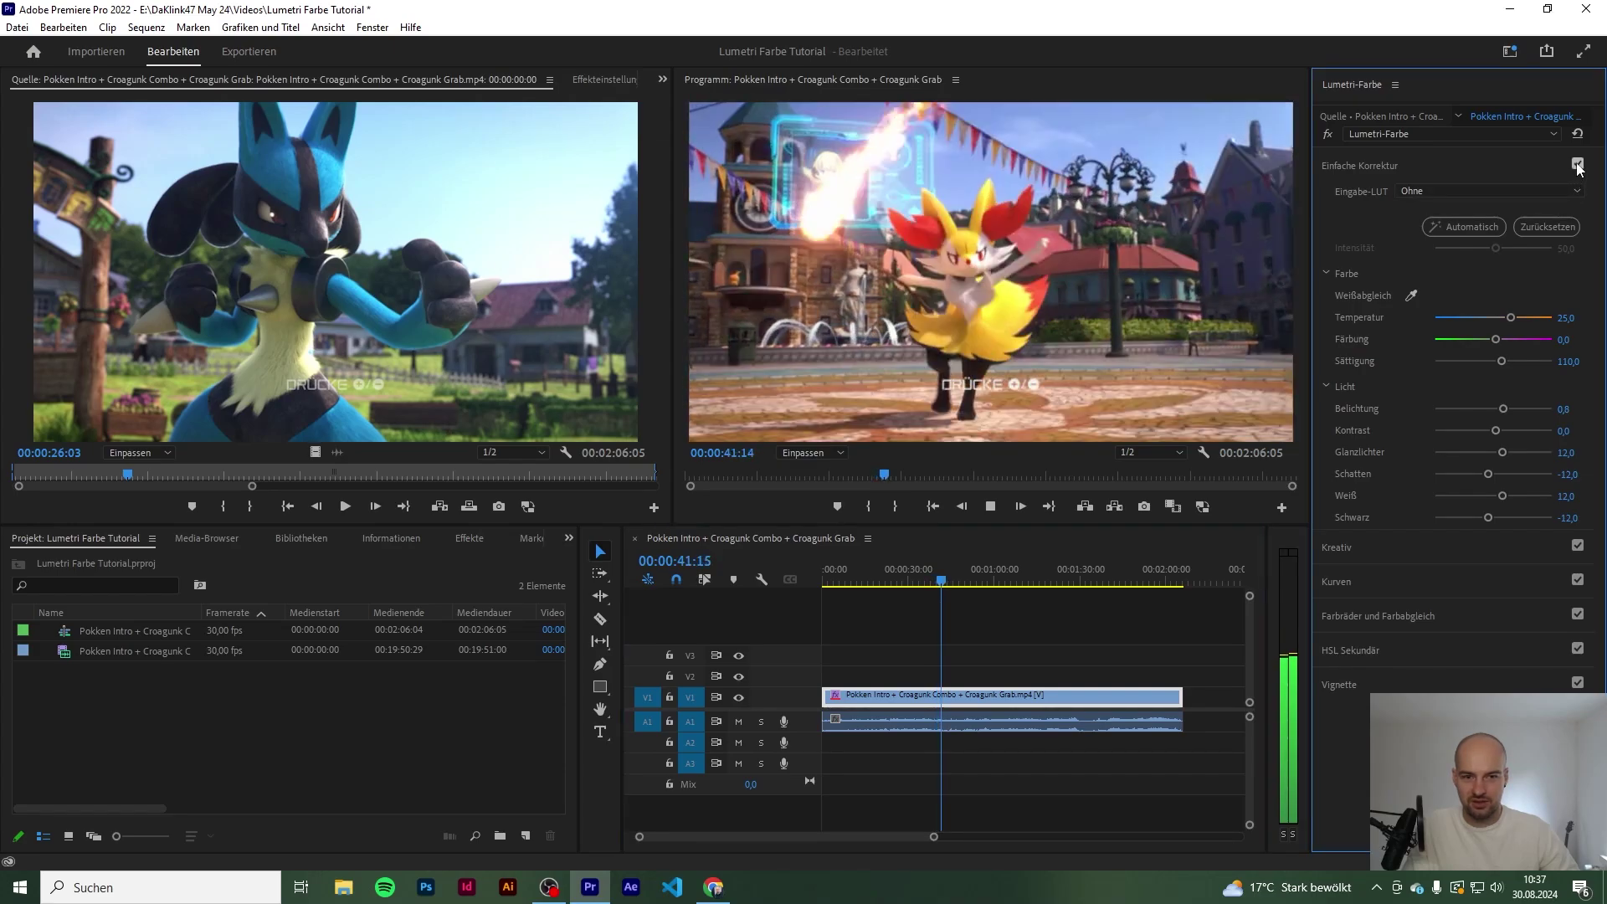
left_click(1577, 165)
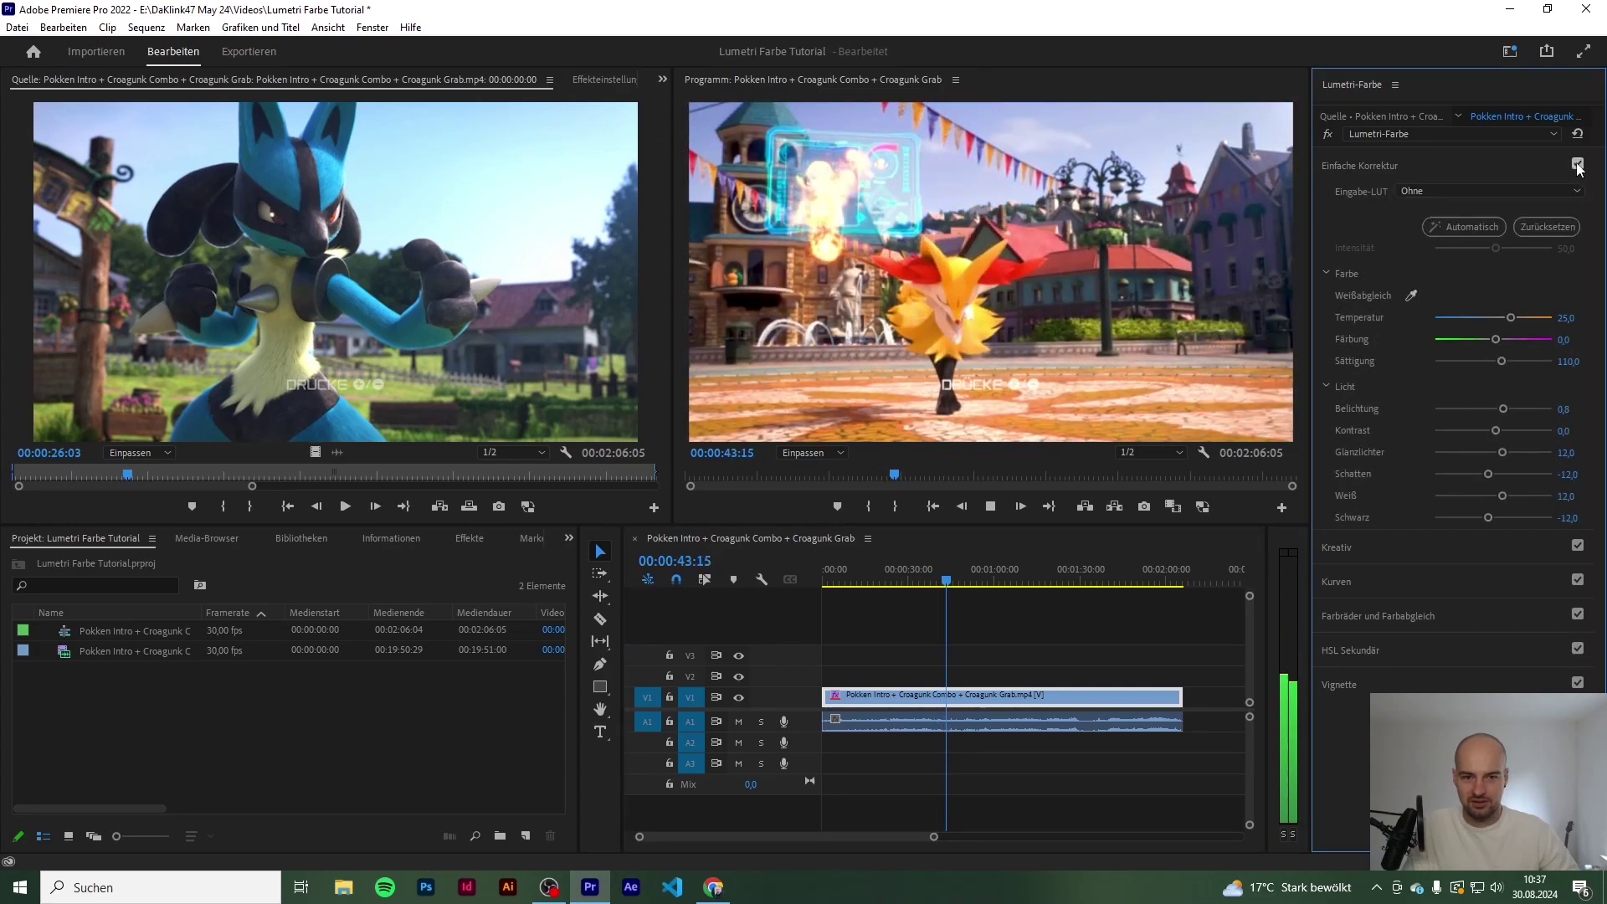
left_click(1577, 165)
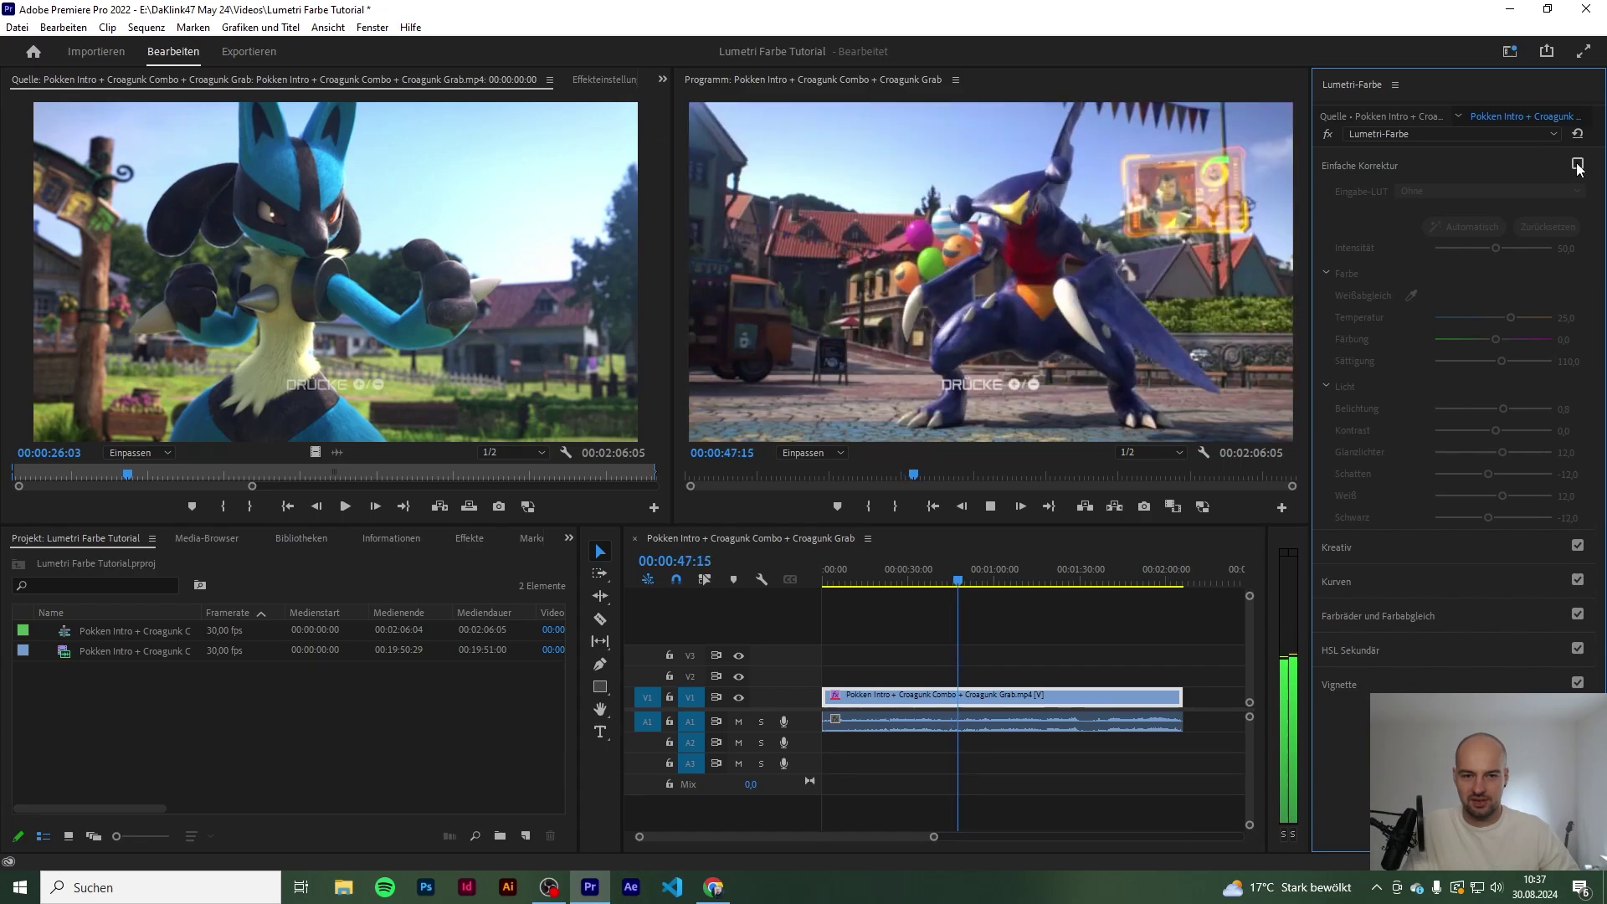
left_click(1577, 165)
left_click(1577, 165)
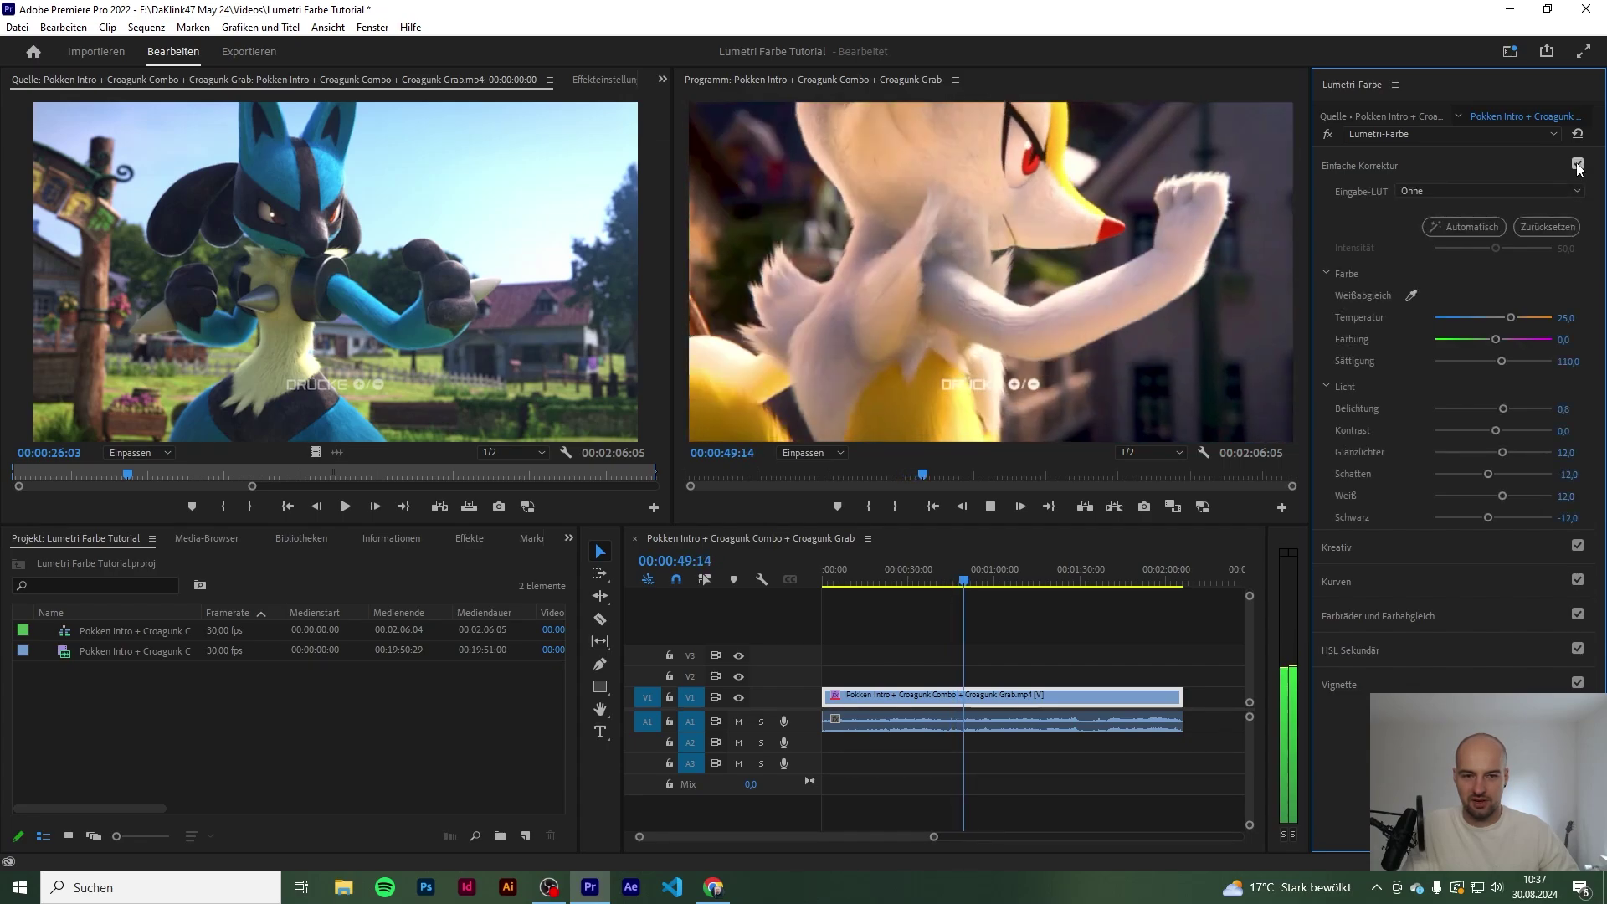
left_click(1578, 165)
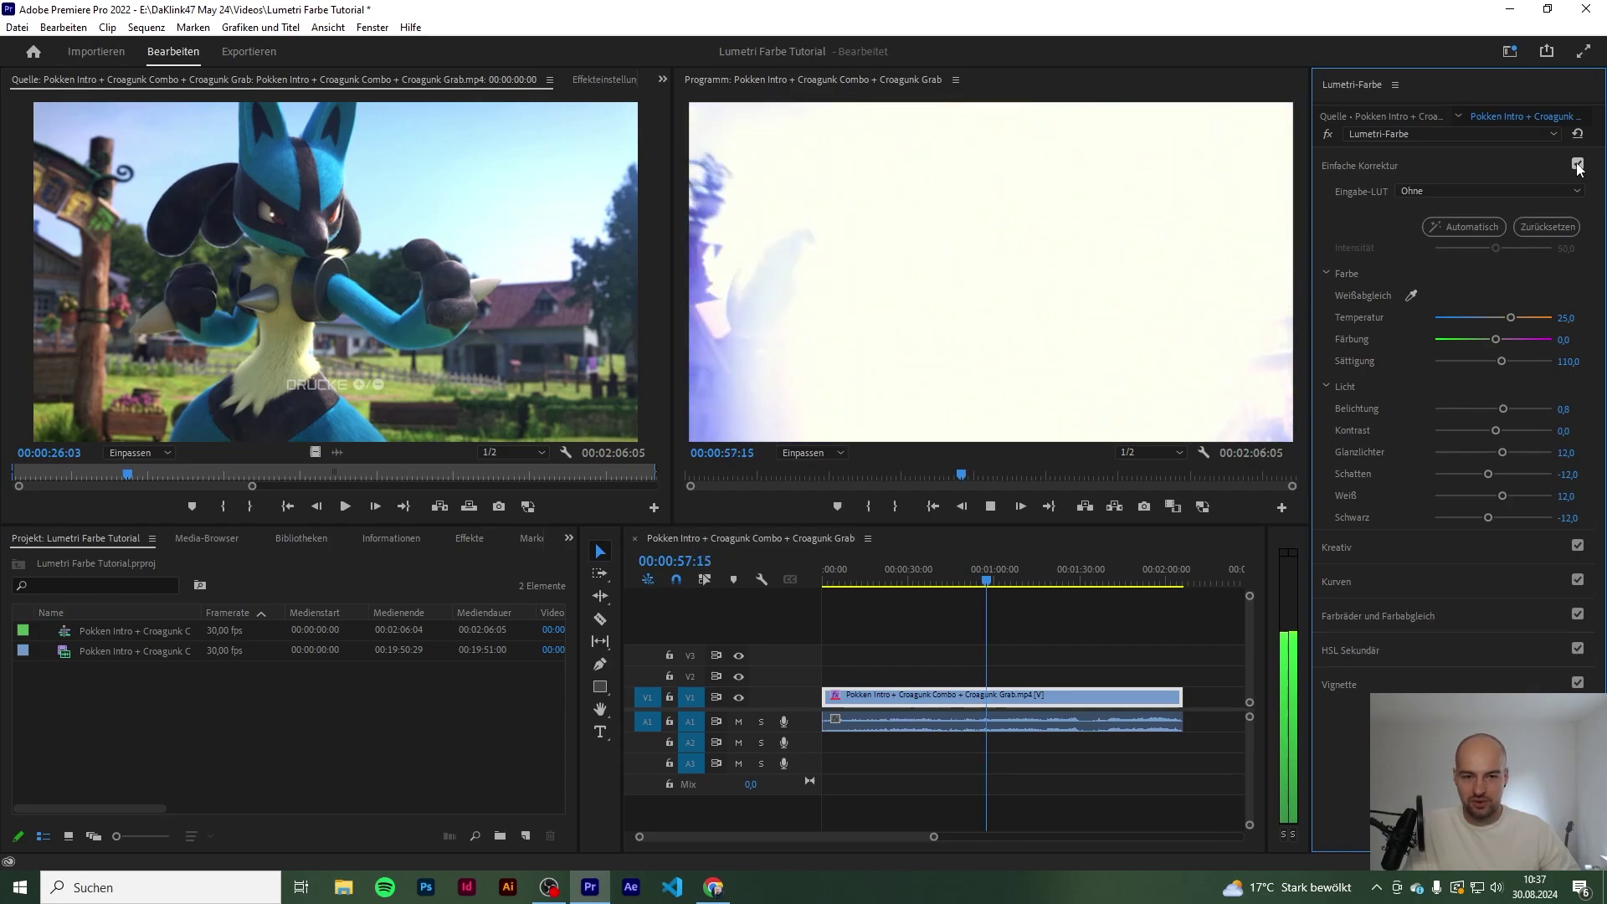
key("space")
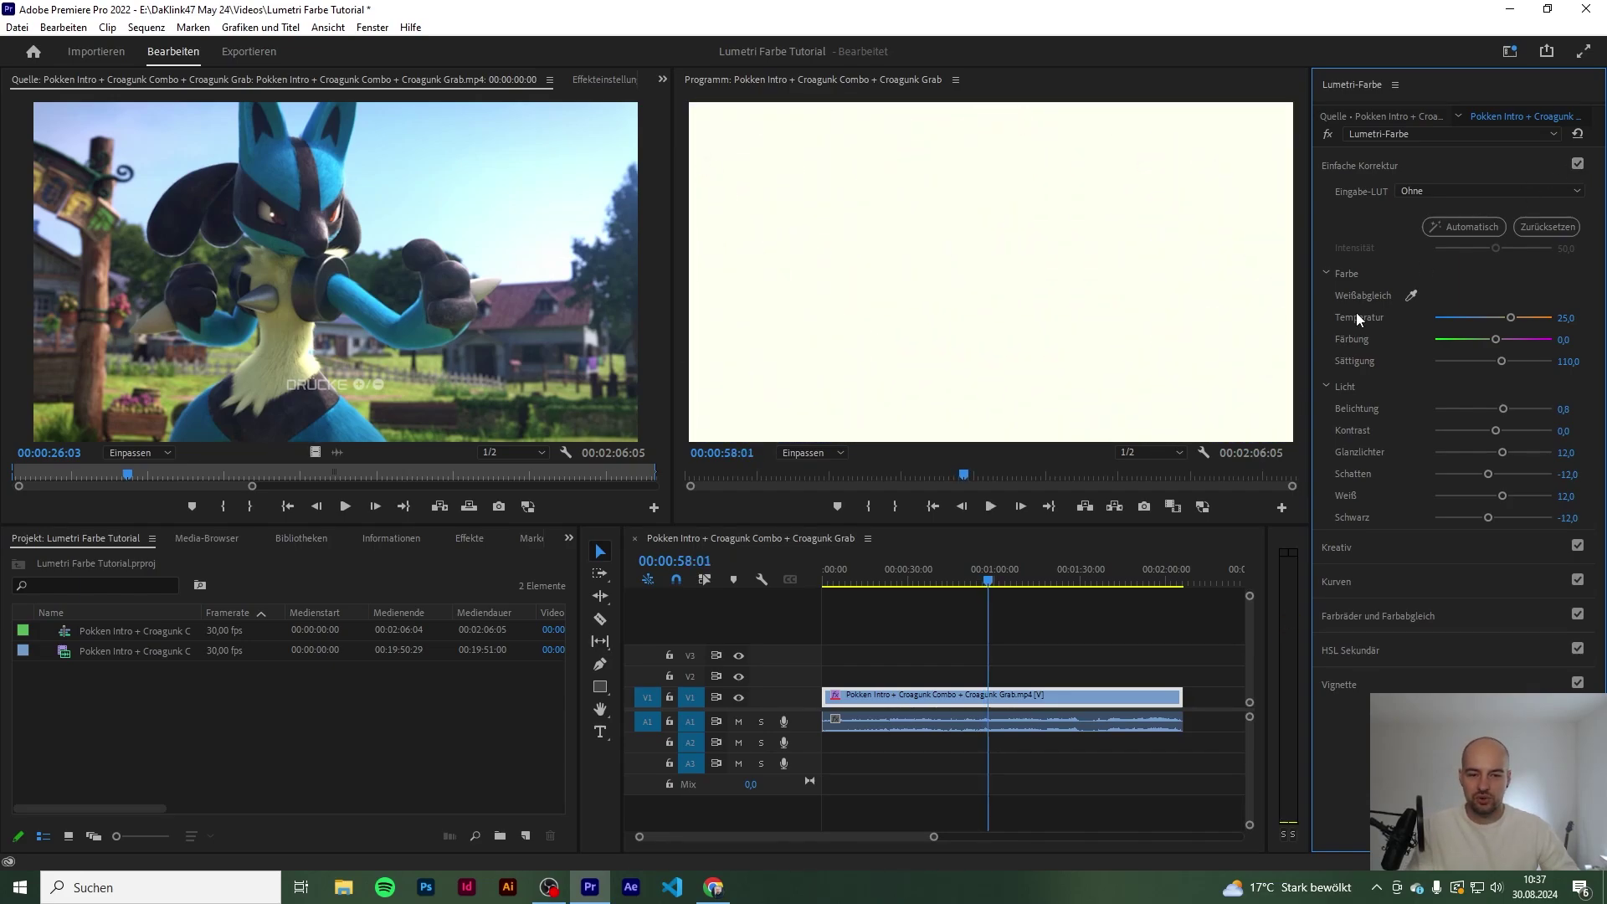
Jump to the crystal trophy scene at 00:01:04 and compare it with correction off and on
left_click_drag(991, 579, 1011, 583)
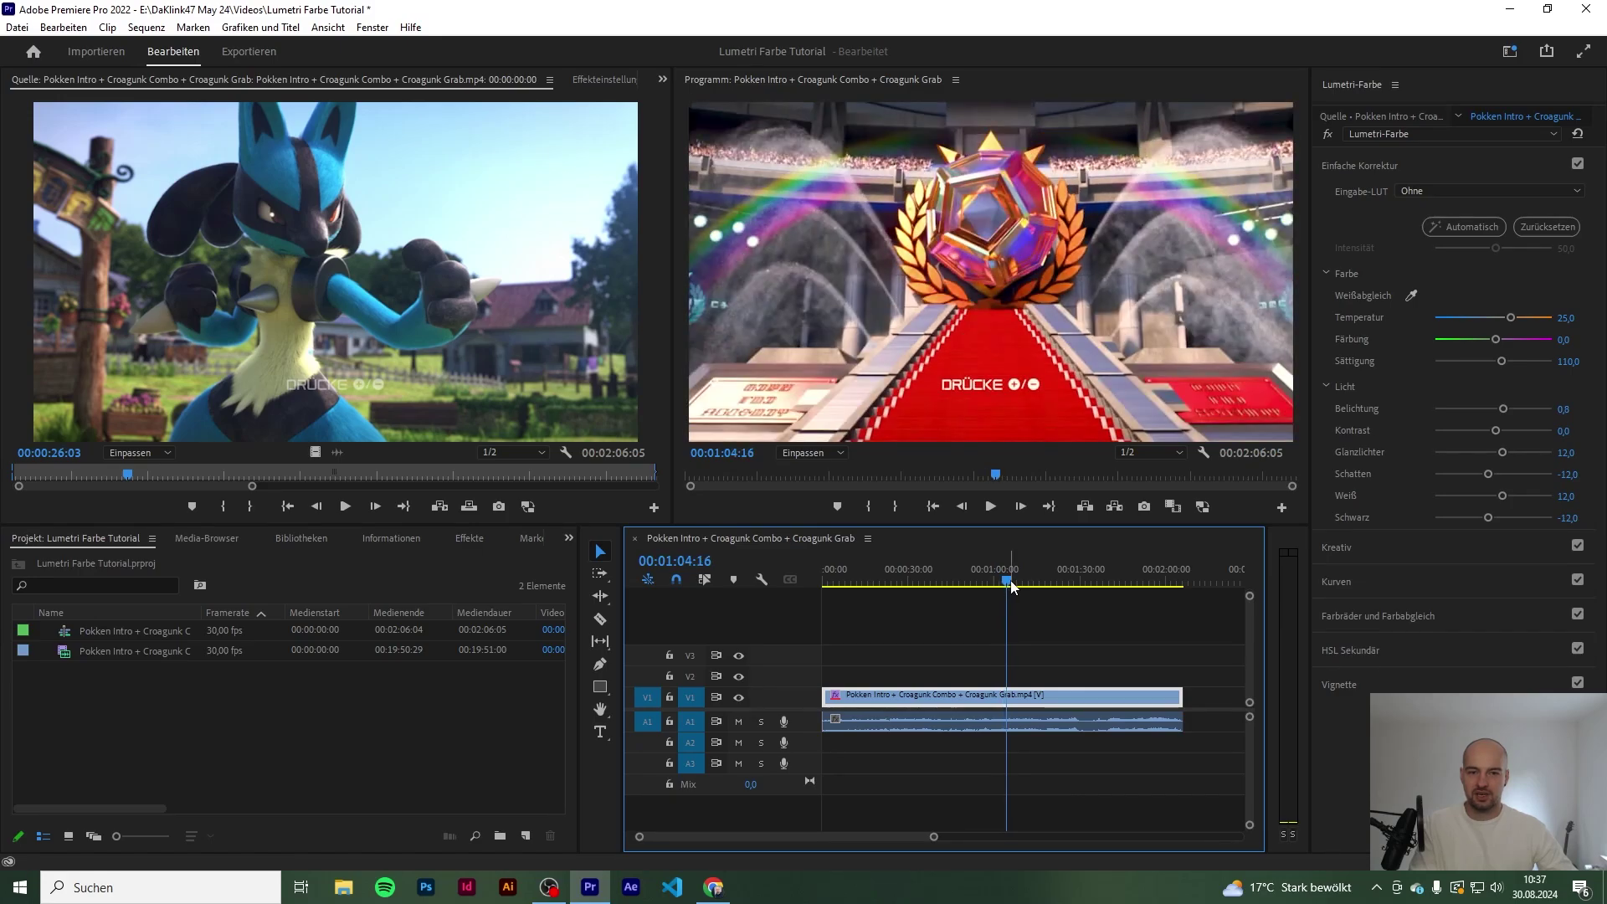
left_click(1577, 164)
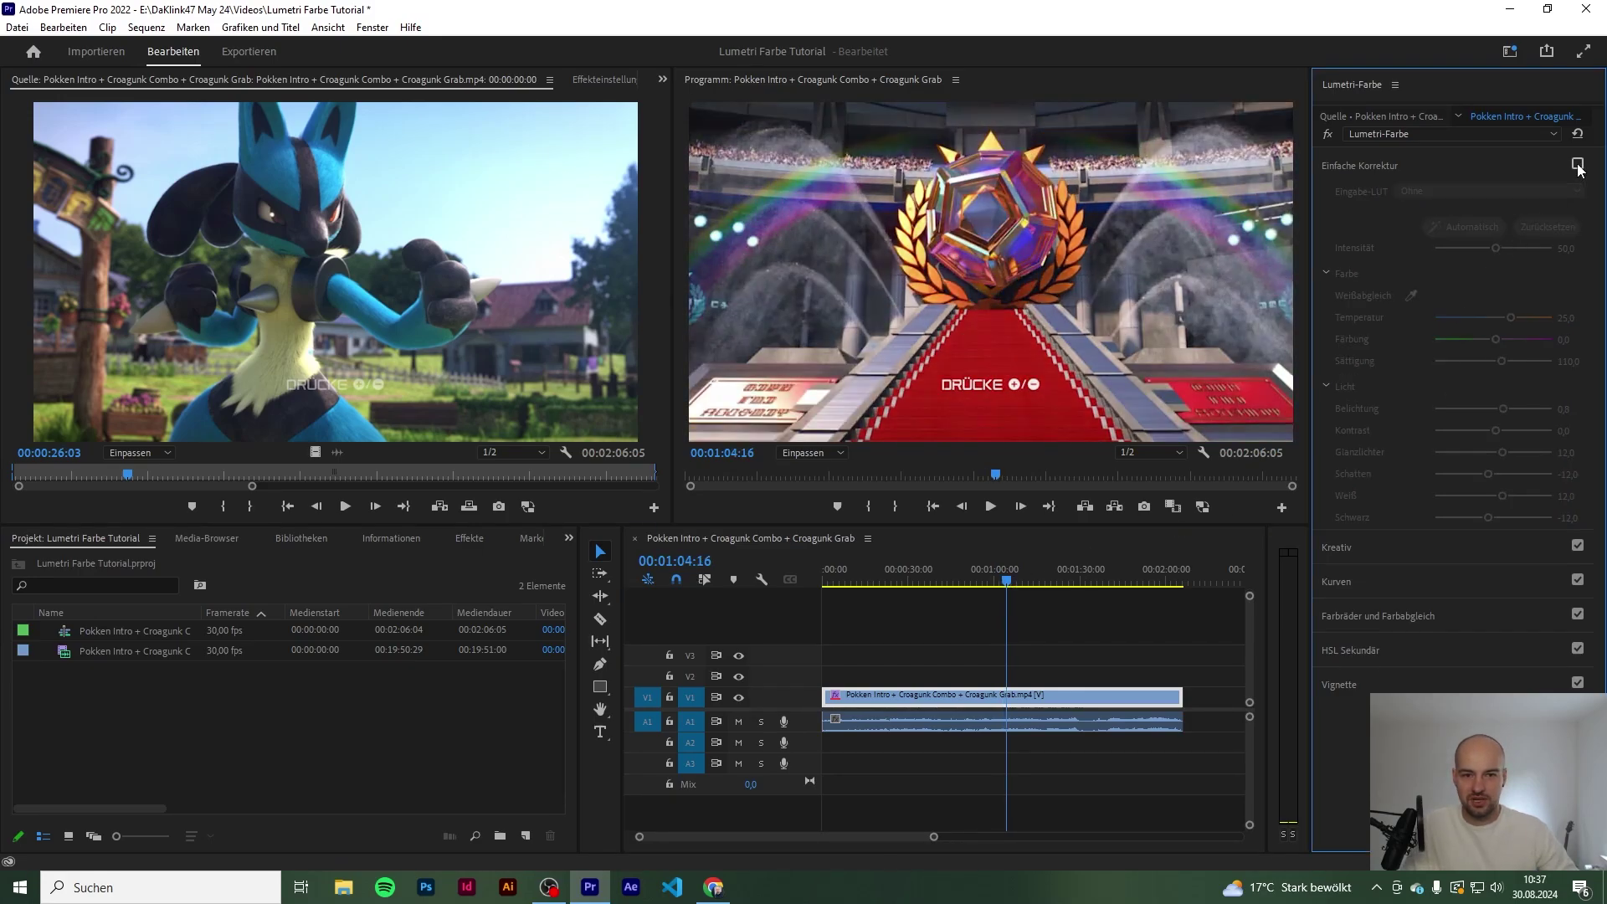
left_click(1578, 164)
left_click(1578, 164)
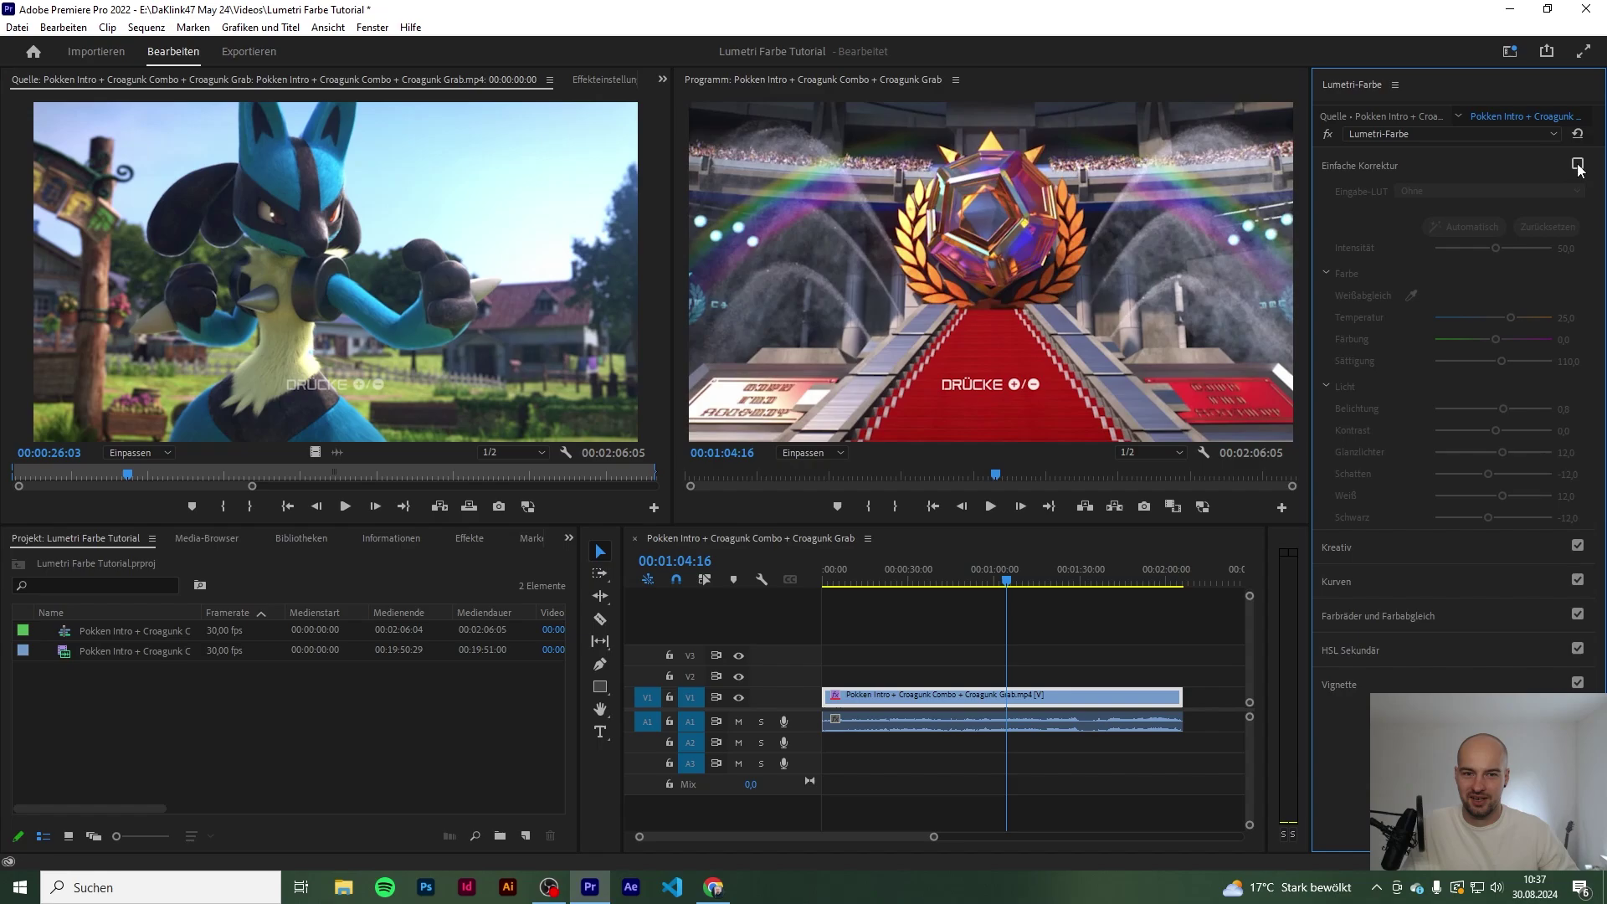
left_click(1577, 164)
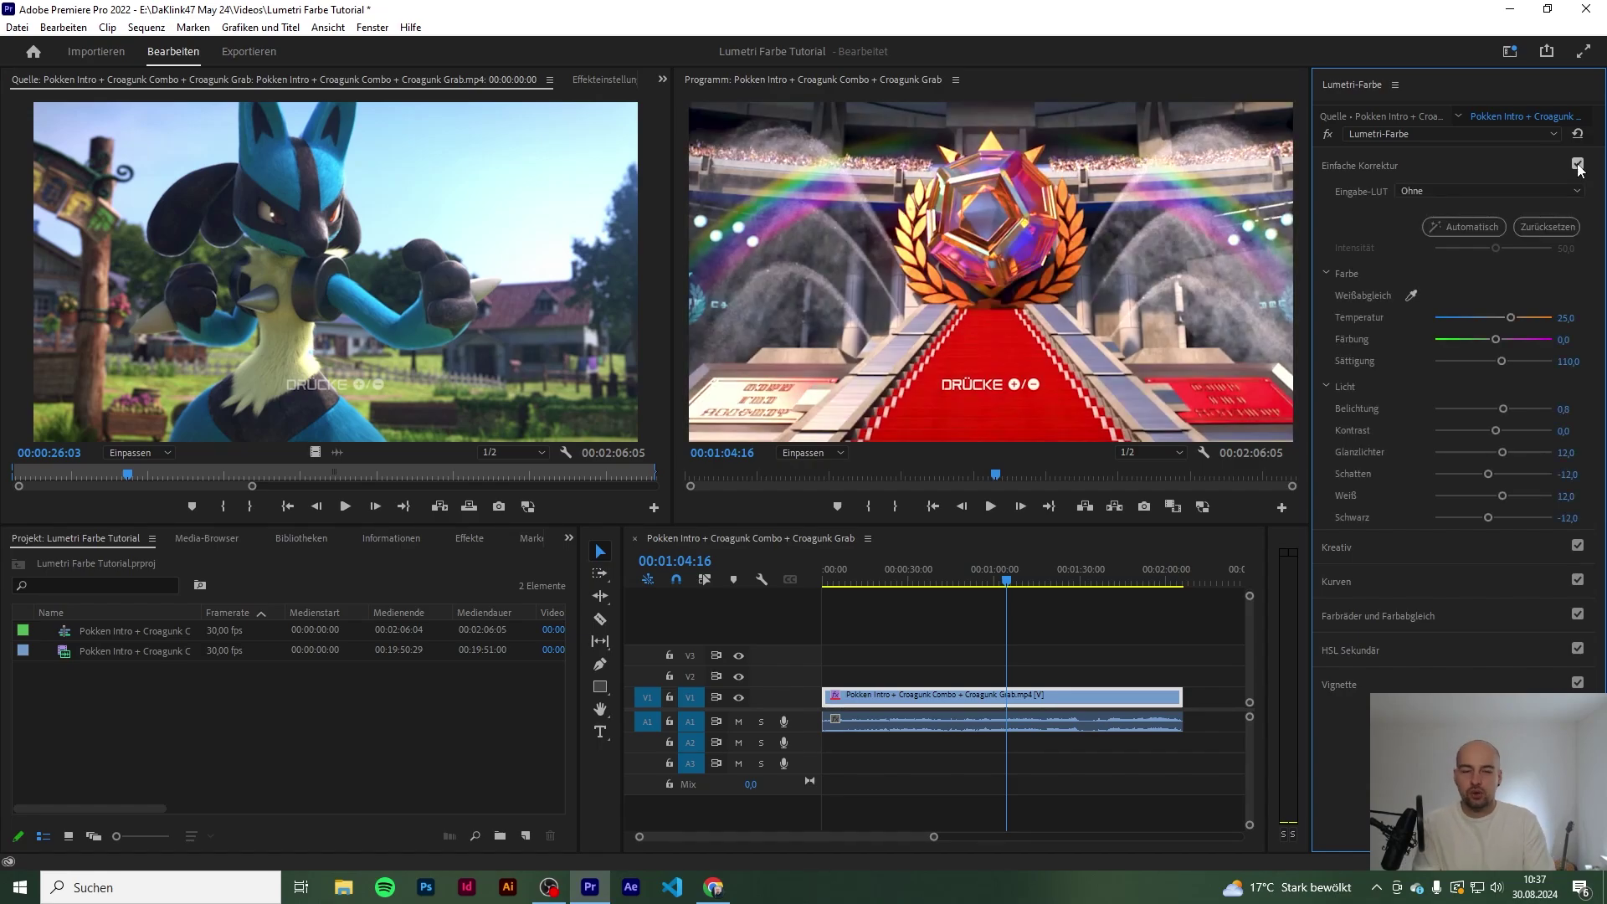